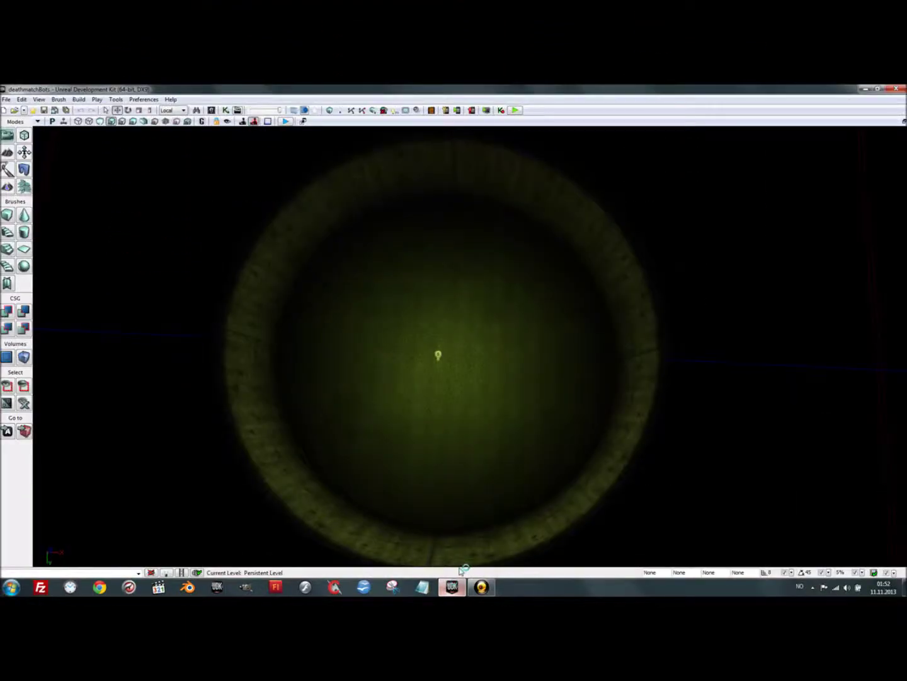
- Lower the camera into the arena for a ground-level view across the grass floor, then open the View menu
{"action": "right_click_drag", "start_coordinate": [438, 355], "coordinate": [438, 303]}
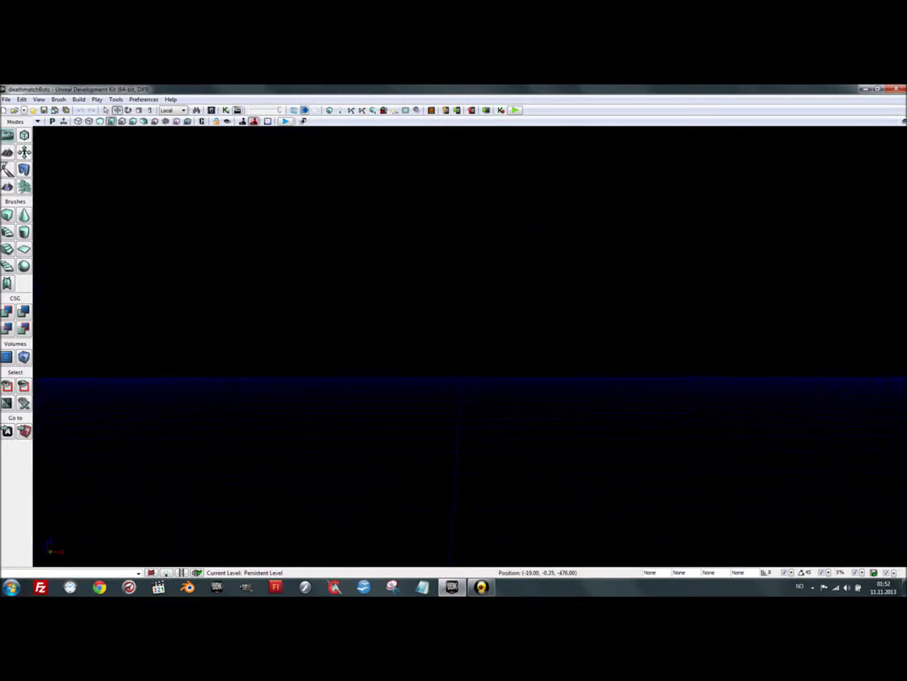
{"action": "right_click_drag", "start_coordinate": [469, 346], "coordinate": [469, 404]}
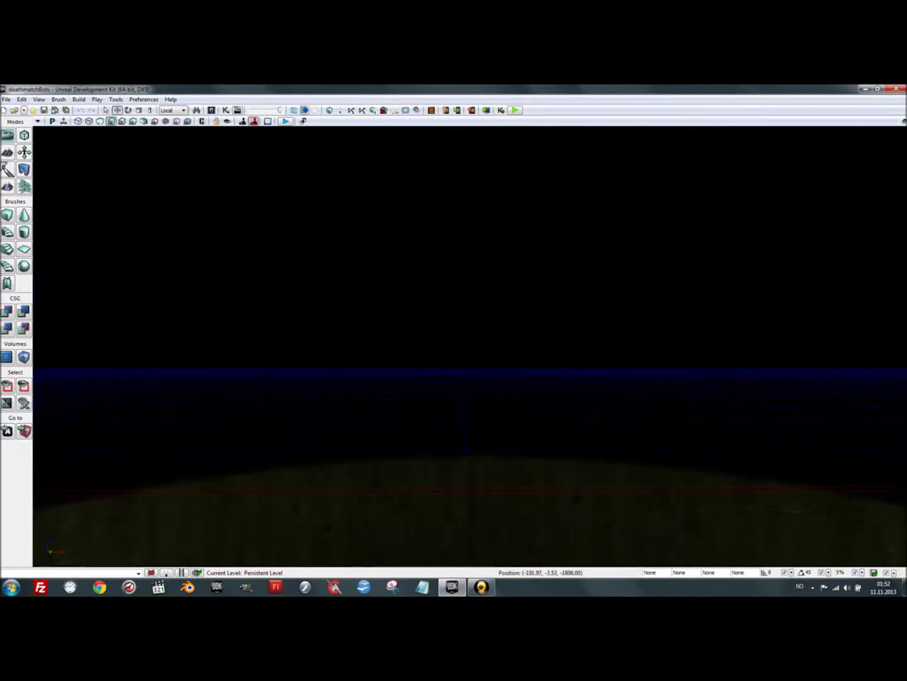
{"action": "middle_click_drag", "start_coordinate": [470, 347], "coordinate": [470, 403]}
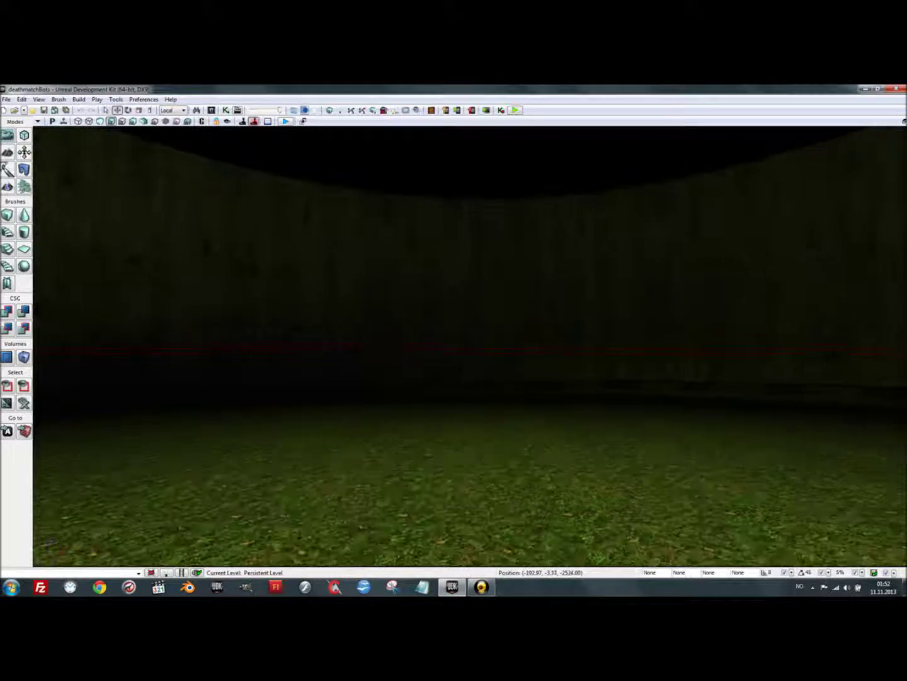
{"action": "right_click_drag", "start_coordinate": [491, 417], "coordinate": [490, 403]}
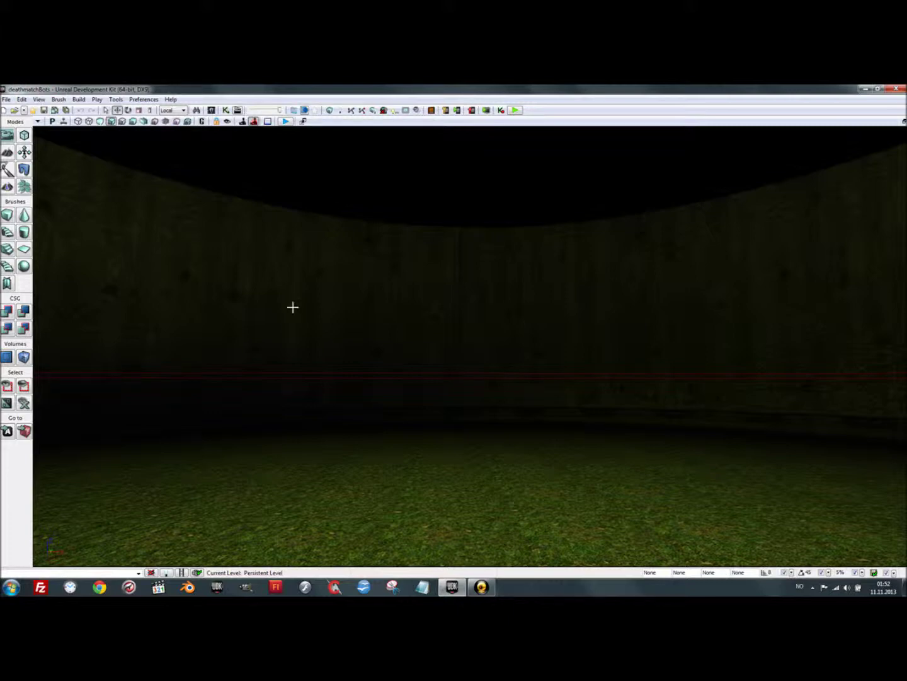
{"action": "right_click_drag", "start_coordinate": [293, 307], "coordinate": [293, 366]}
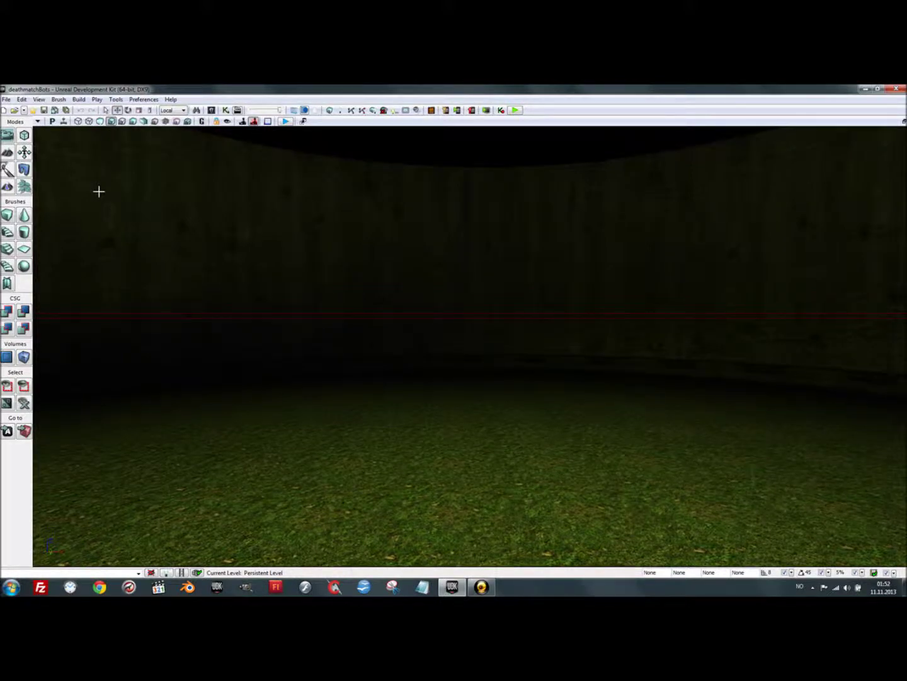
{"action": "left_click", "coordinate": [39, 99]}
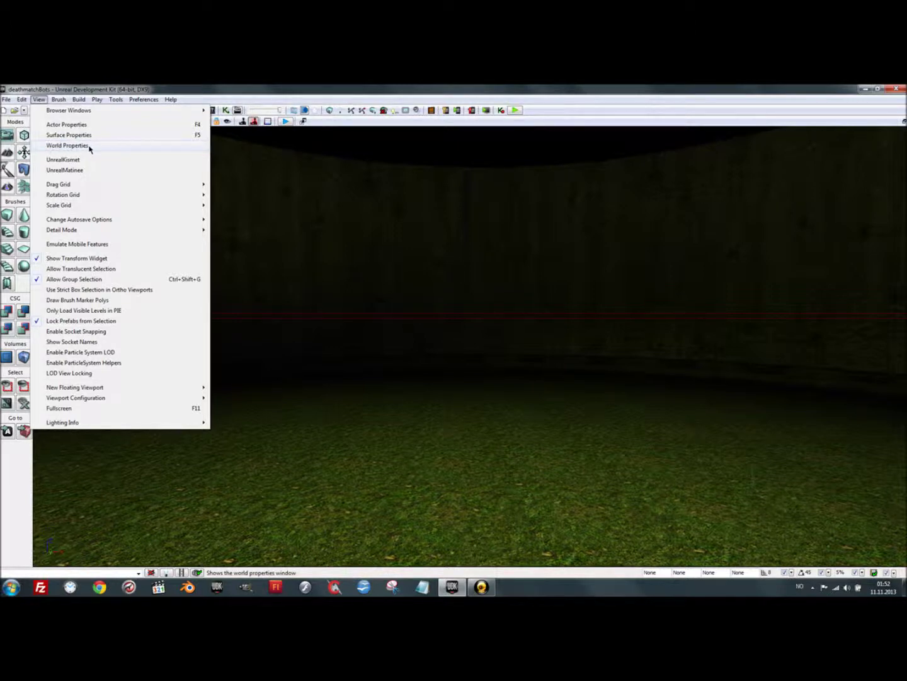
- In World Properties > Game Type, set Default Game Type and Game Type For PIE to UTDeathmatch
{"action": "left_click", "coordinate": [89, 147]}
{"action": "left_click", "coordinate": [72, 220]}
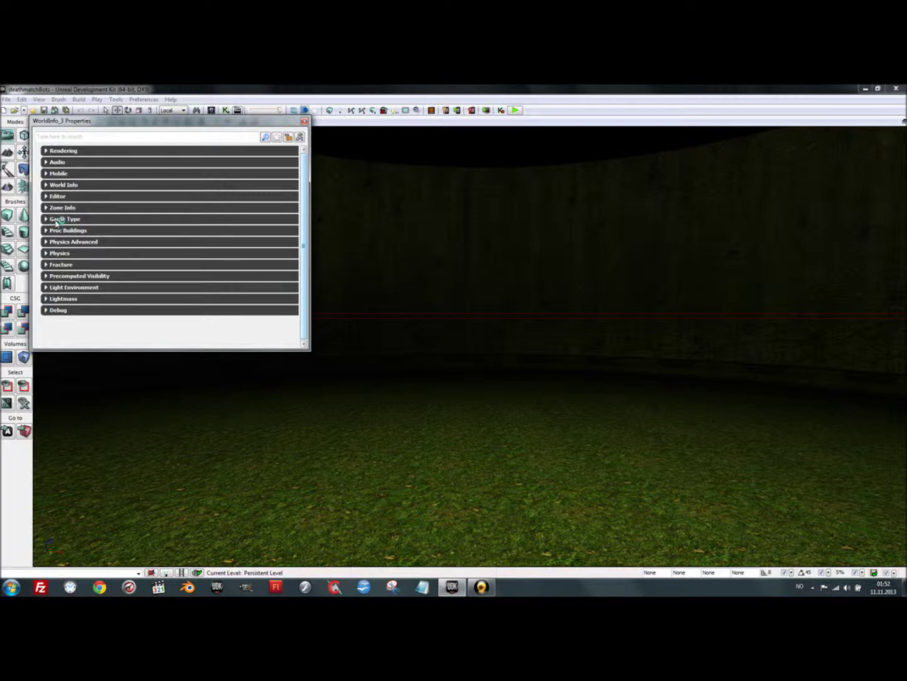
{"action": "left_click", "coordinate": [55, 220]}
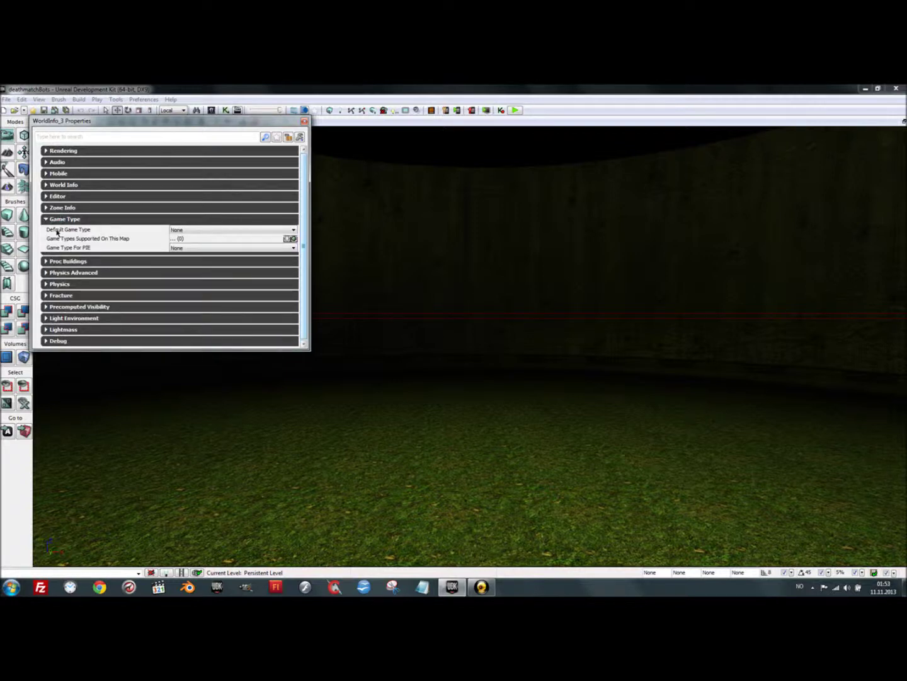
{"action": "left_click", "coordinate": [194, 230]}
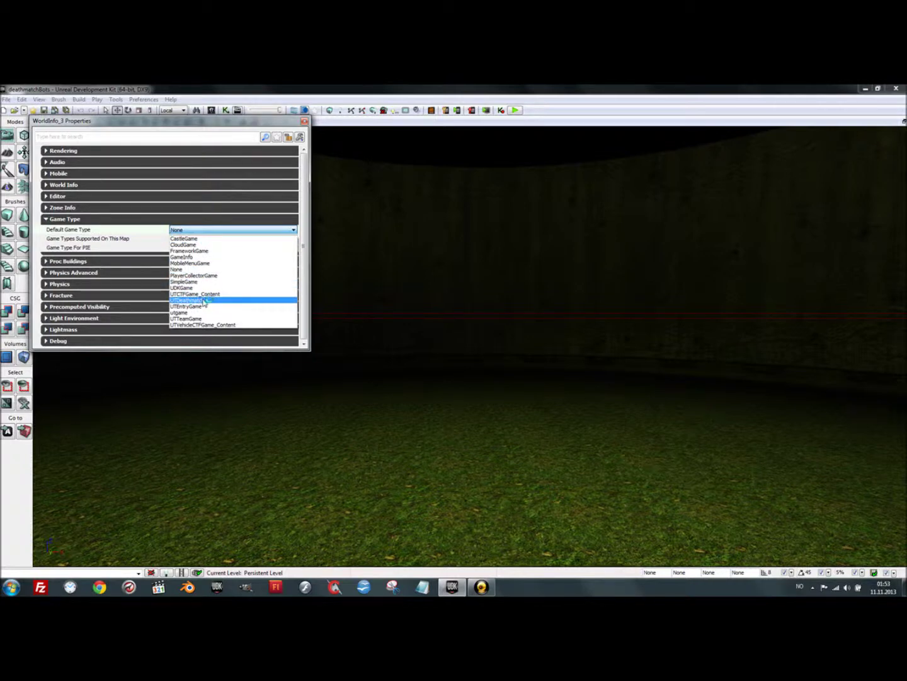
{"action": "left_click", "coordinate": [204, 303]}
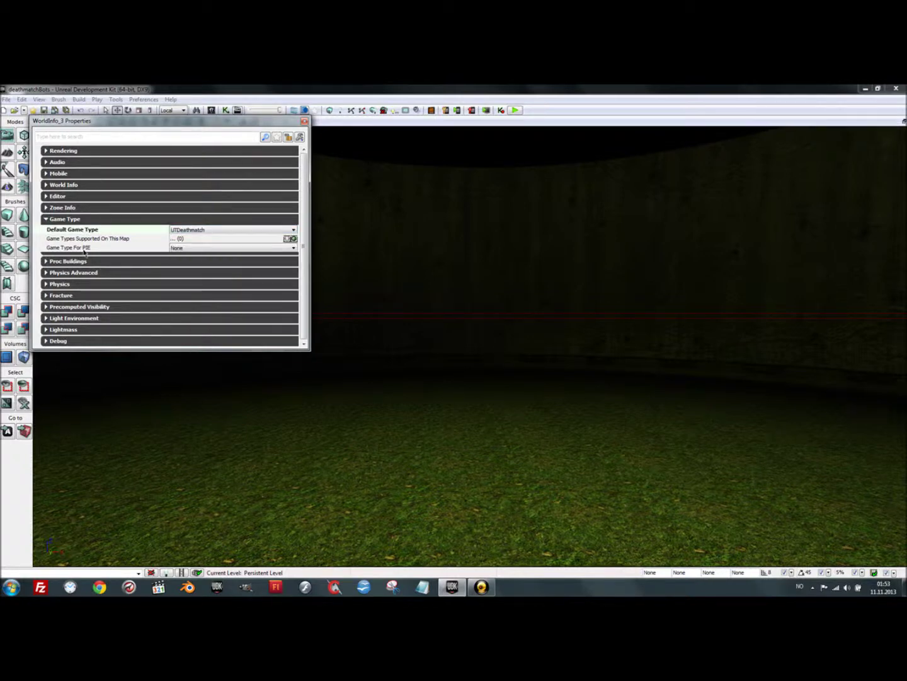
{"action": "left_click", "coordinate": [182, 248]}
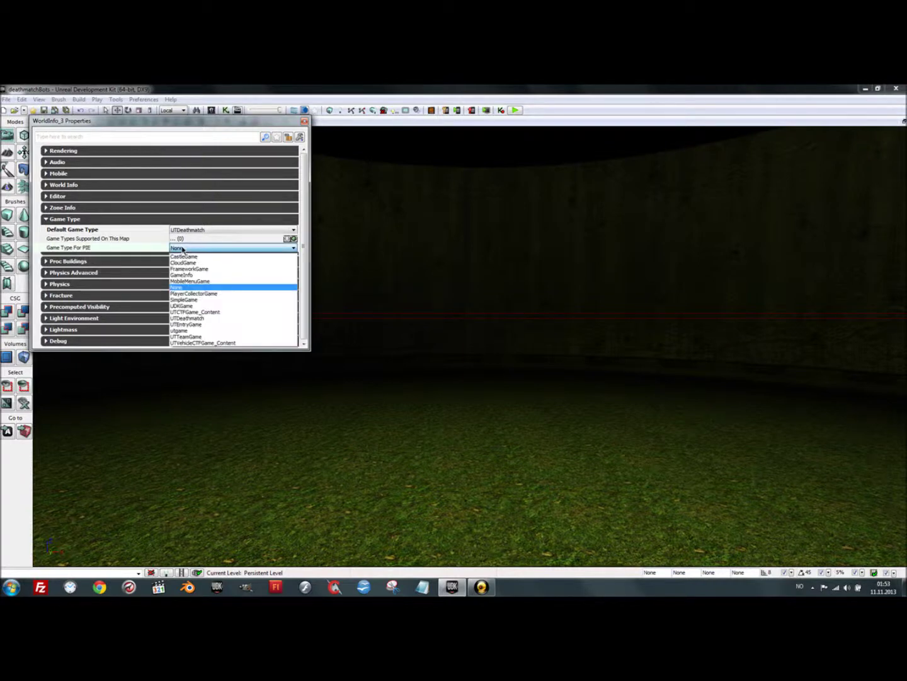
{"action": "left_click", "coordinate": [197, 319]}
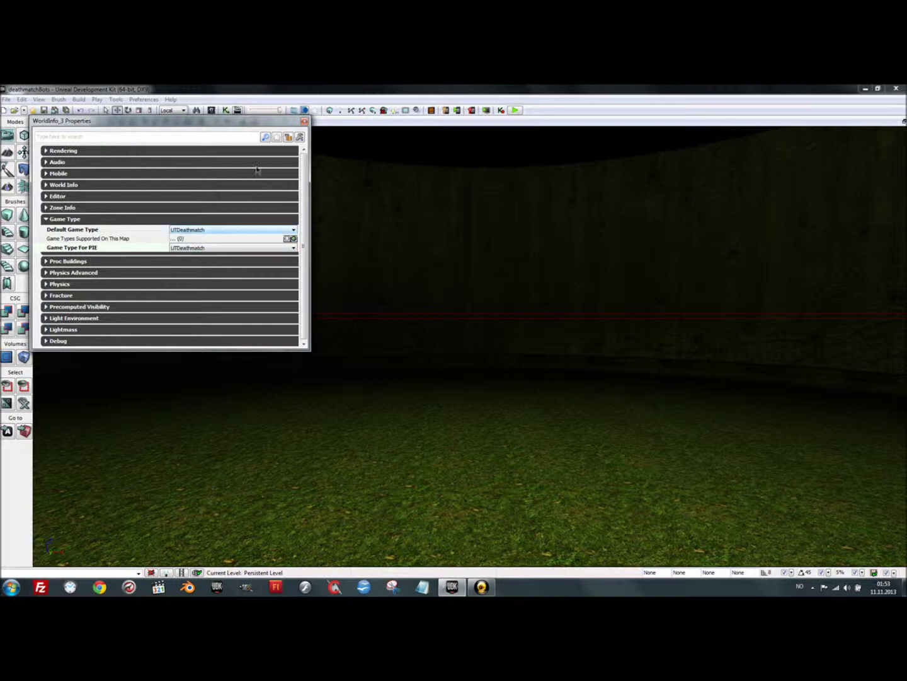
{"action": "left_click", "coordinate": [305, 122]}
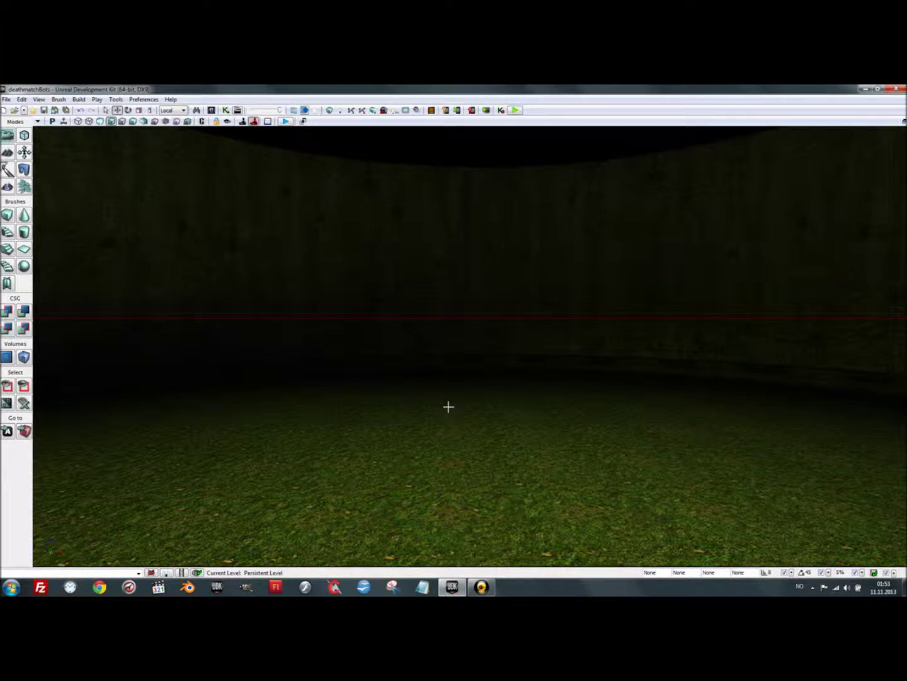
- Add a Trigger actor onto the arena's grass floor
{"action": "right_click_drag", "start_coordinate": [448, 406], "coordinate": [448, 440]}
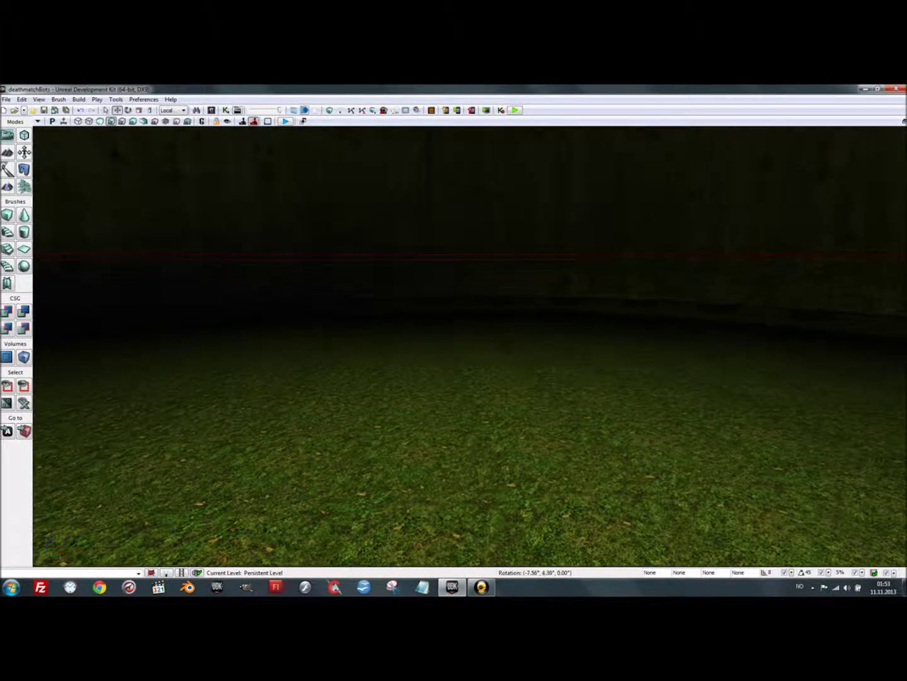
{"action": "right_click", "coordinate": [436, 407]}
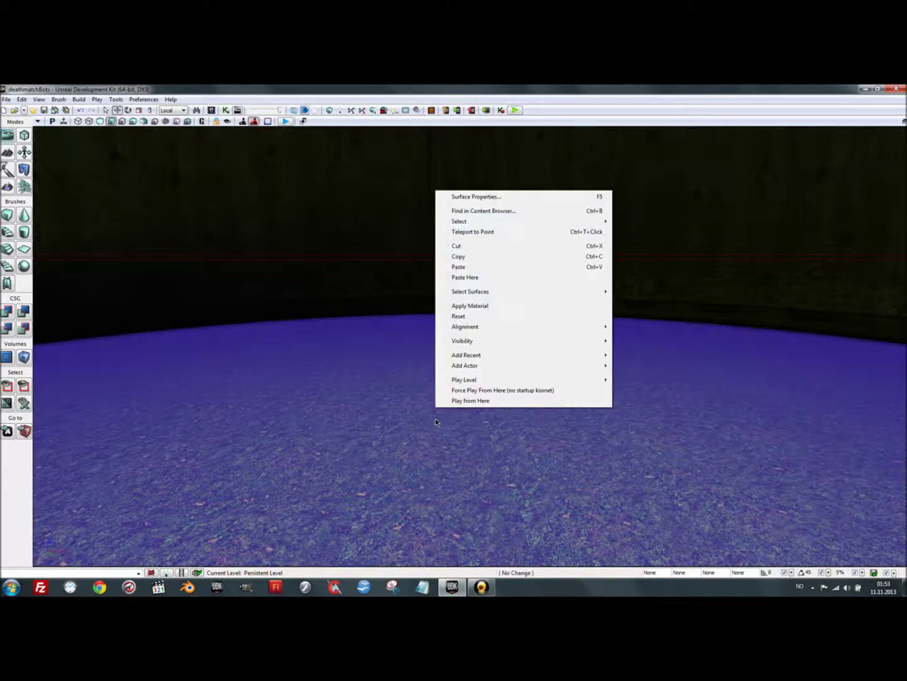
{"action": "mouse_move", "coordinate": [516, 364]}
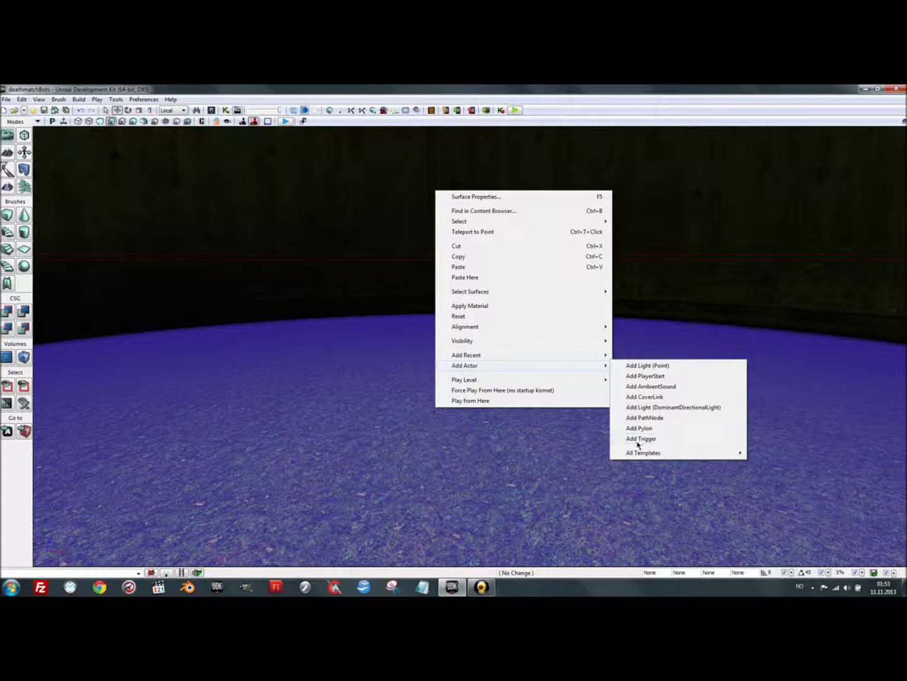
{"action": "left_click", "coordinate": [640, 440]}
- Turn off the Trigger's Display > Hidden setting and open the Kismet editor
{"action": "left_click_drag", "start_coordinate": [454, 346], "coordinate": [520, 429]}
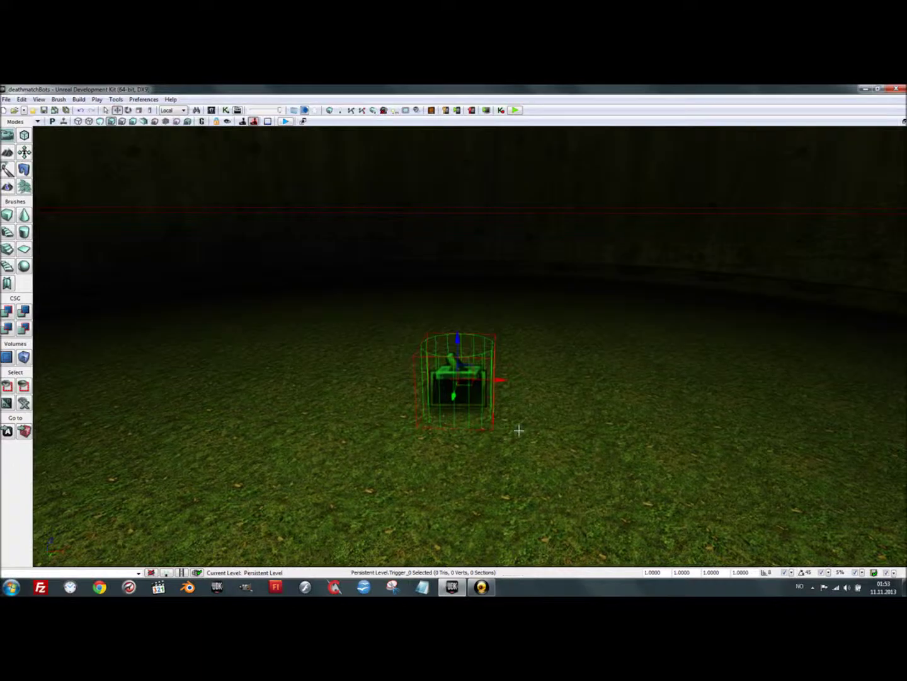
{"action": "double_click", "coordinate": [465, 386]}
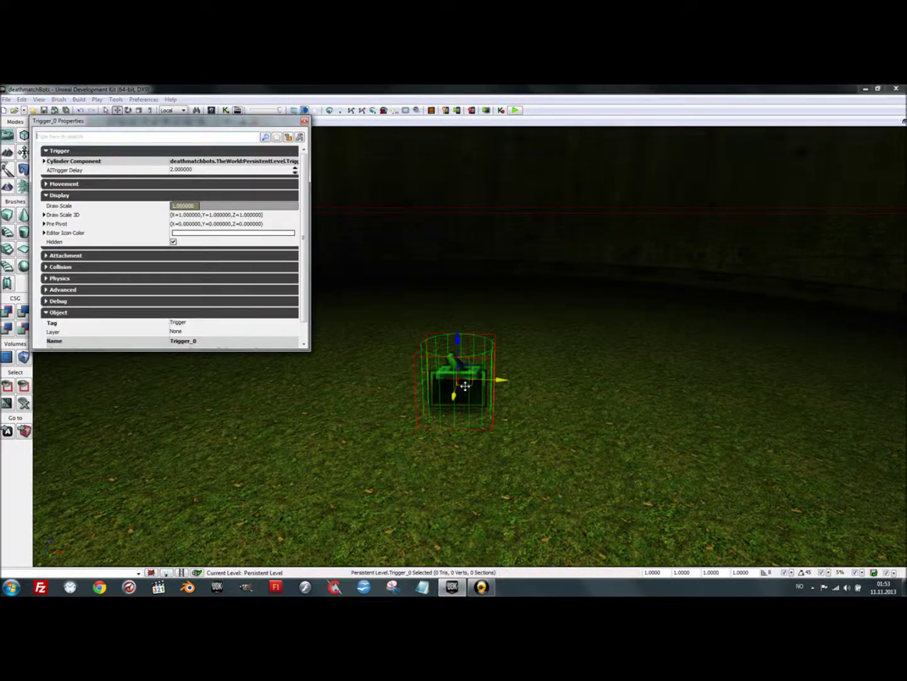
{"action": "left_click", "coordinate": [53, 196]}
{"action": "left_click", "coordinate": [57, 196]}
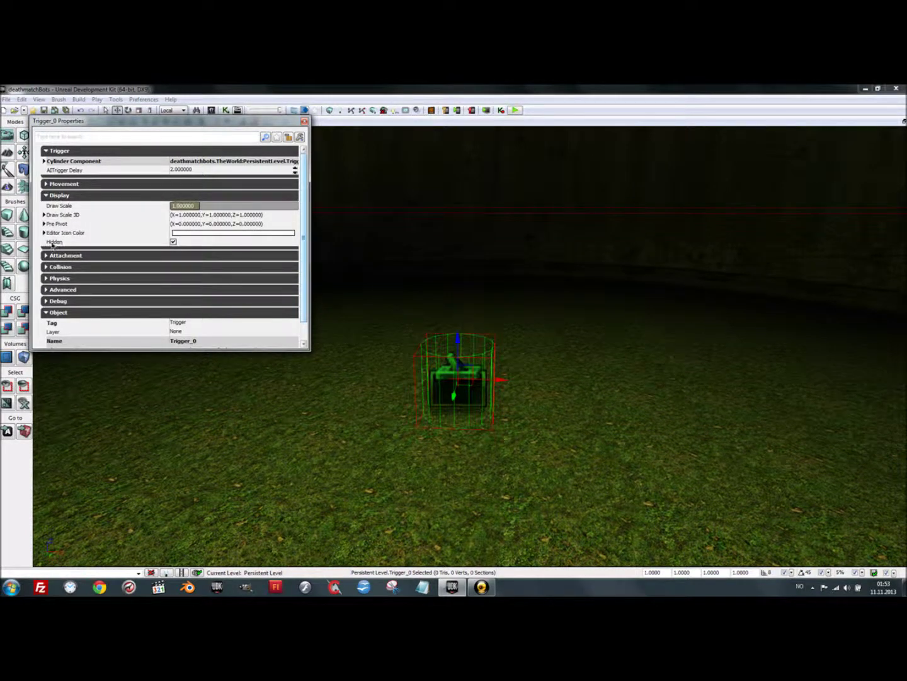
{"action": "left_click", "coordinate": [173, 243]}
{"action": "left_click", "coordinate": [304, 121]}
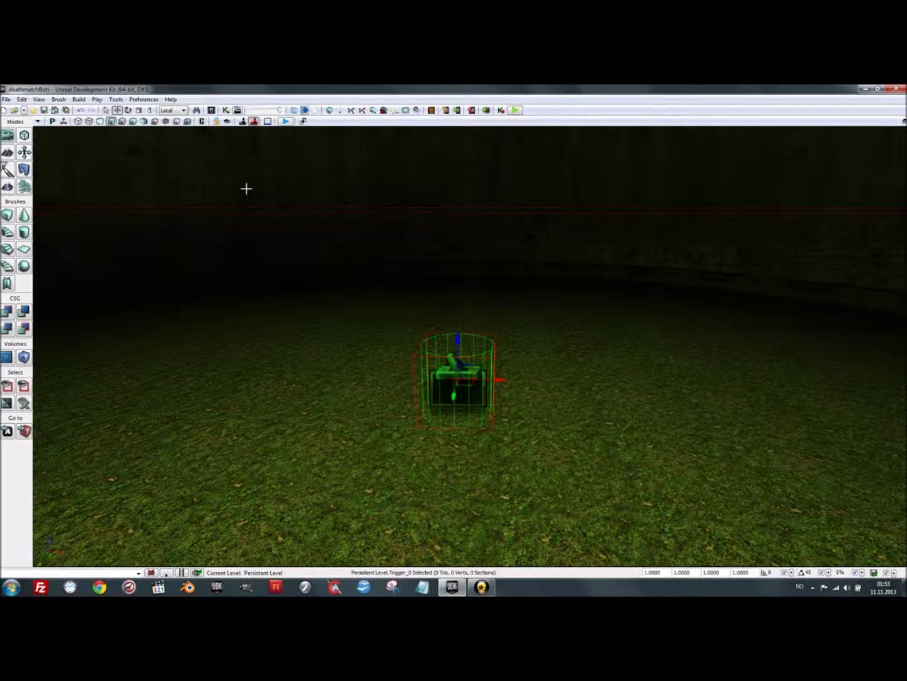
{"action": "left_click", "coordinate": [226, 110]}
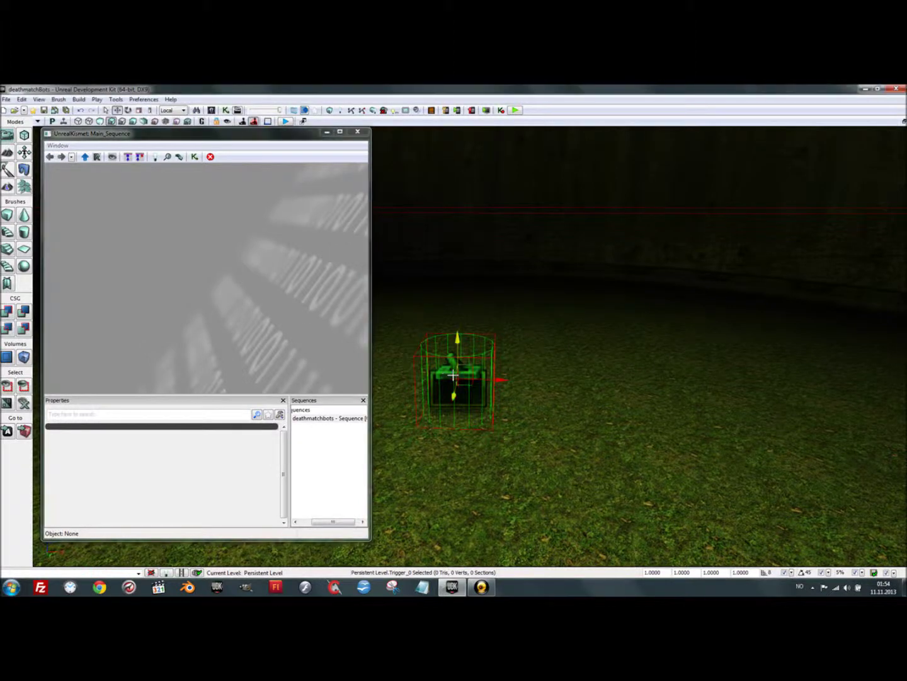
- Add a Trigger_0 Touch event node and set its Max Trigger Count to 0
{"action": "right_click", "coordinate": [178, 343]}
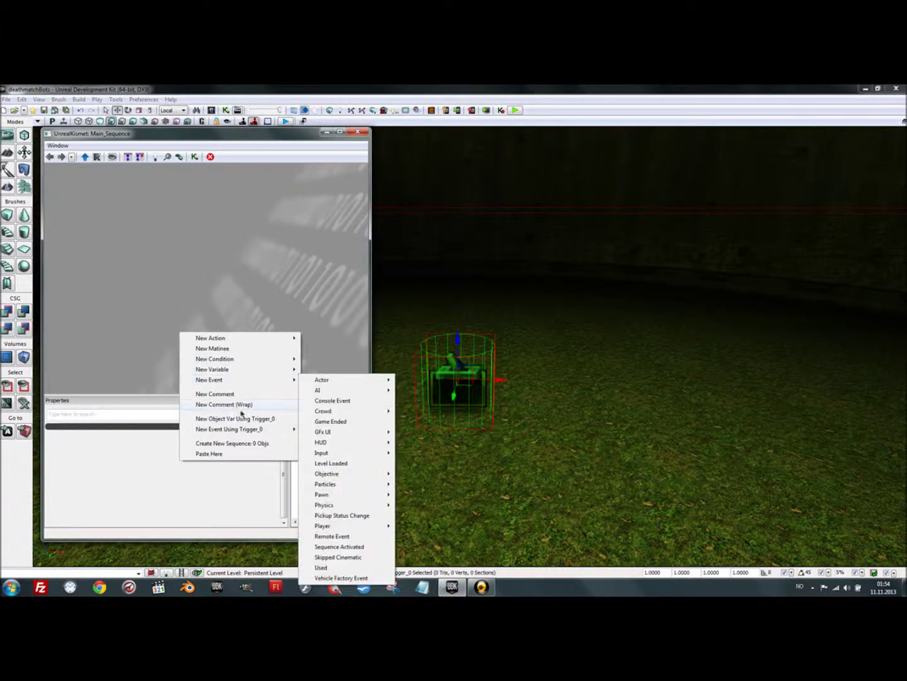
{"action": "mouse_move", "coordinate": [208, 434]}
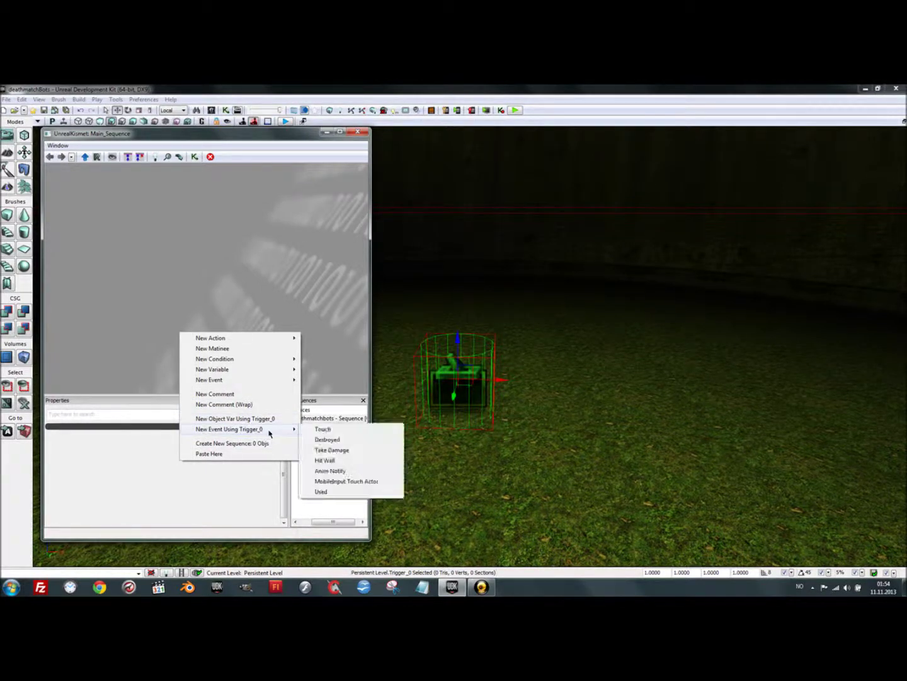
{"action": "left_click", "coordinate": [323, 429]}
{"action": "left_click_drag", "start_coordinate": [258, 369], "coordinate": [181, 238]}
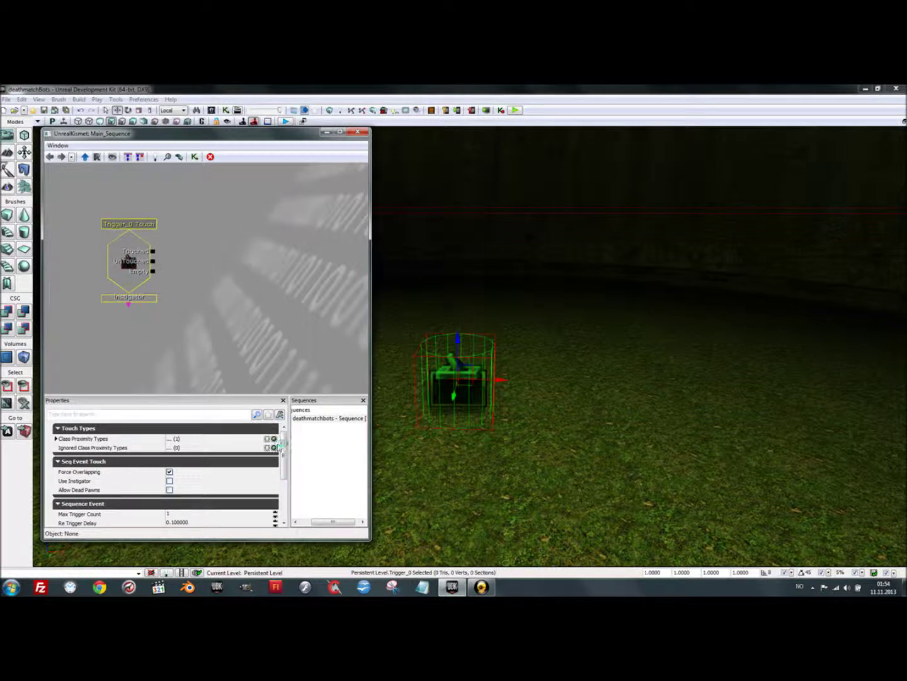
{"action": "left_click_drag", "start_coordinate": [279, 446], "coordinate": [279, 465]}
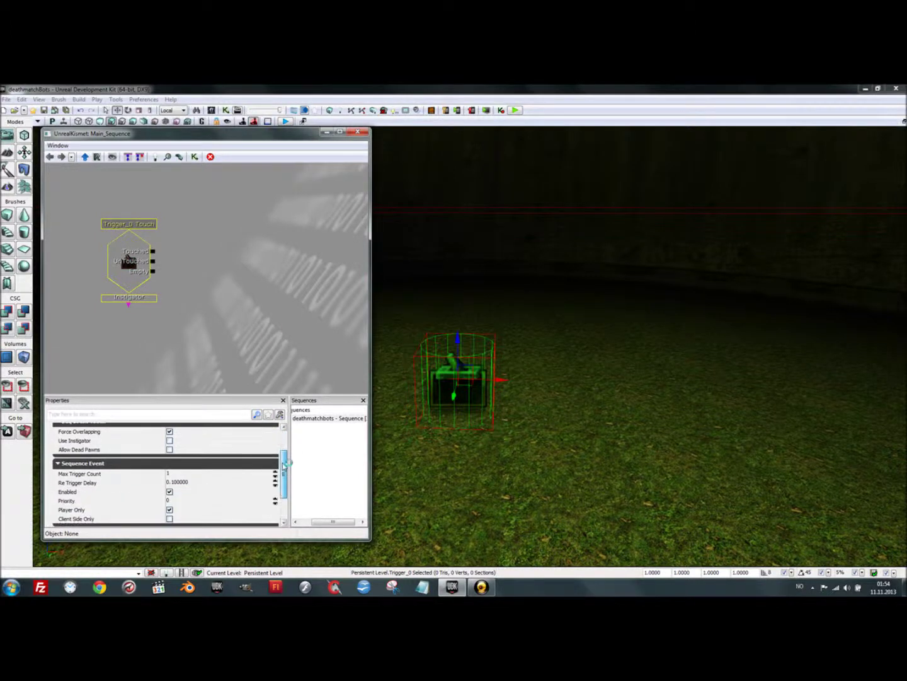
{"action": "left_click", "coordinate": [183, 476]}
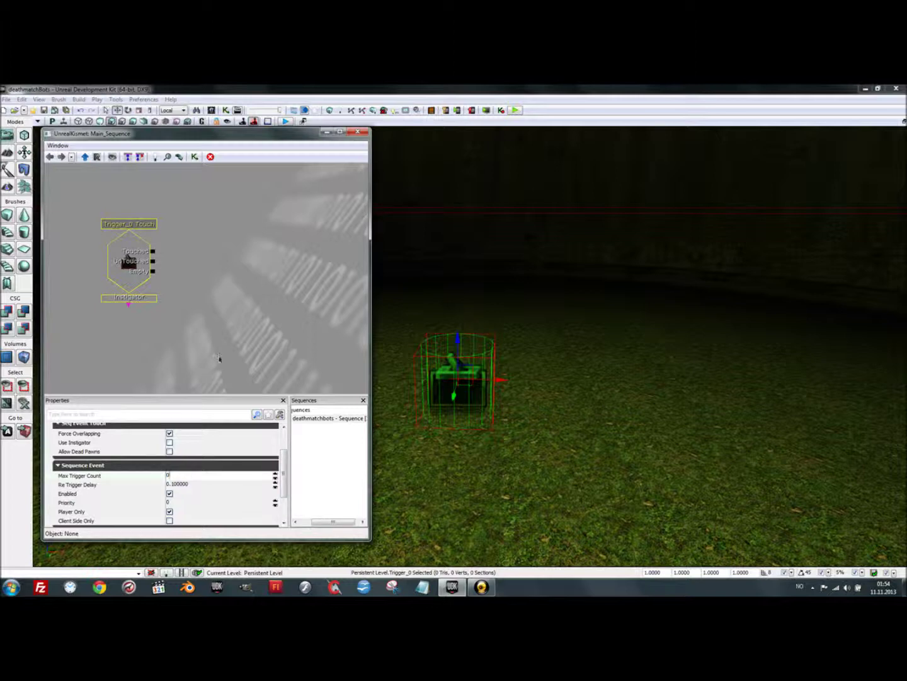
- Add an Actor Factory action node next to the Trigger_0 Touch event
{"action": "right_click", "coordinate": [230, 268]}
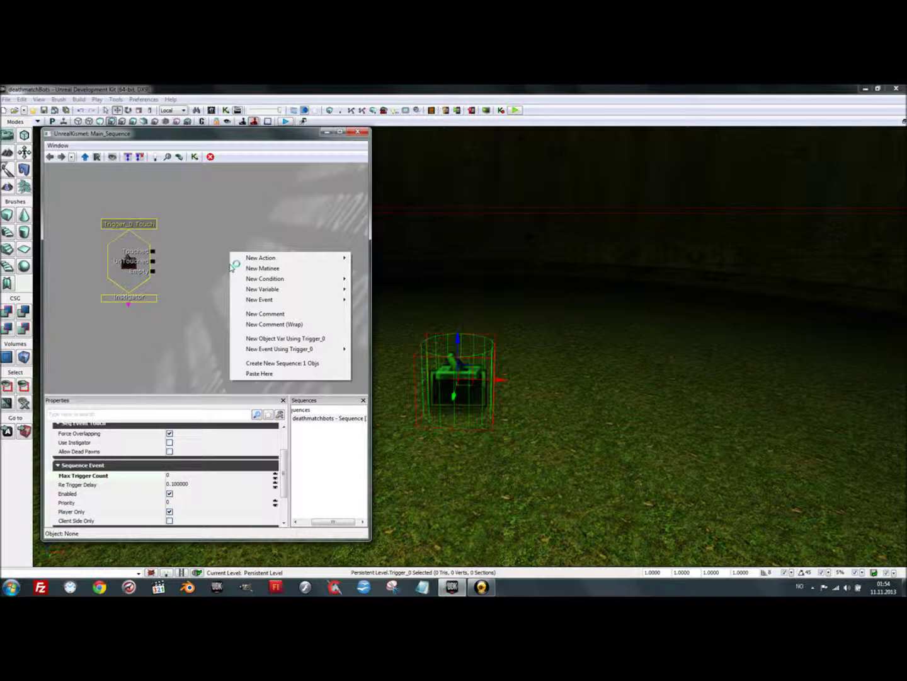
{"action": "mouse_move", "coordinate": [265, 258]}
{"action": "mouse_move", "coordinate": [298, 262]}
{"action": "mouse_move", "coordinate": [374, 259]}
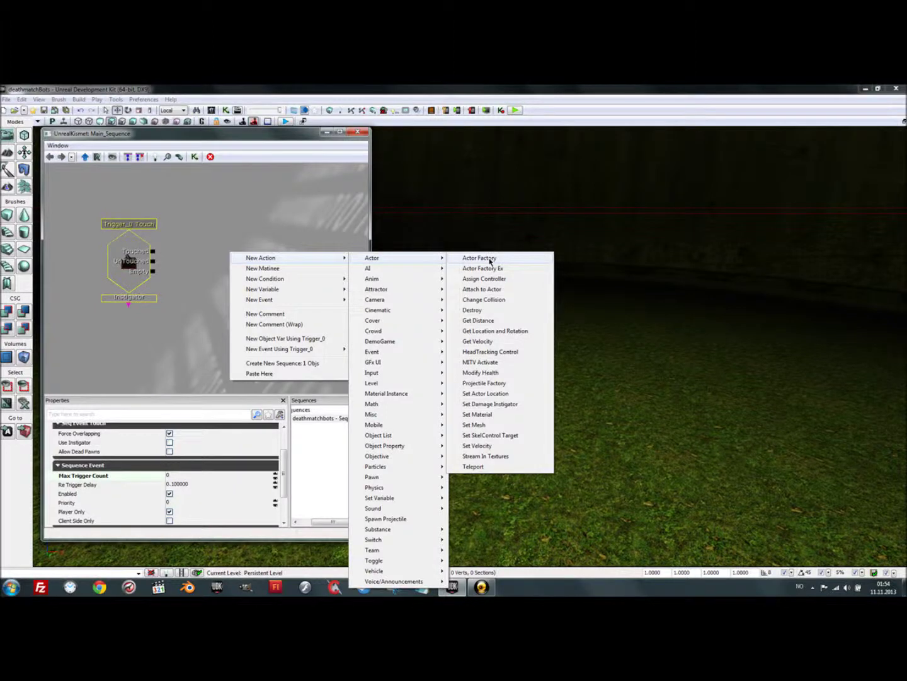
{"action": "left_click", "coordinate": [490, 259]}
{"action": "mouse_move", "coordinate": [283, 317]}
{"action": "left_mouse_down"}
{"action": "mouse_move", "coordinate": [266, 286]}
{"action": "mouse_move", "coordinate": [249, 281]}
{"action": "left_mouse_up"}
{"action": "left_click_drag", "start_coordinate": [249, 341], "coordinate": [201, 344]}
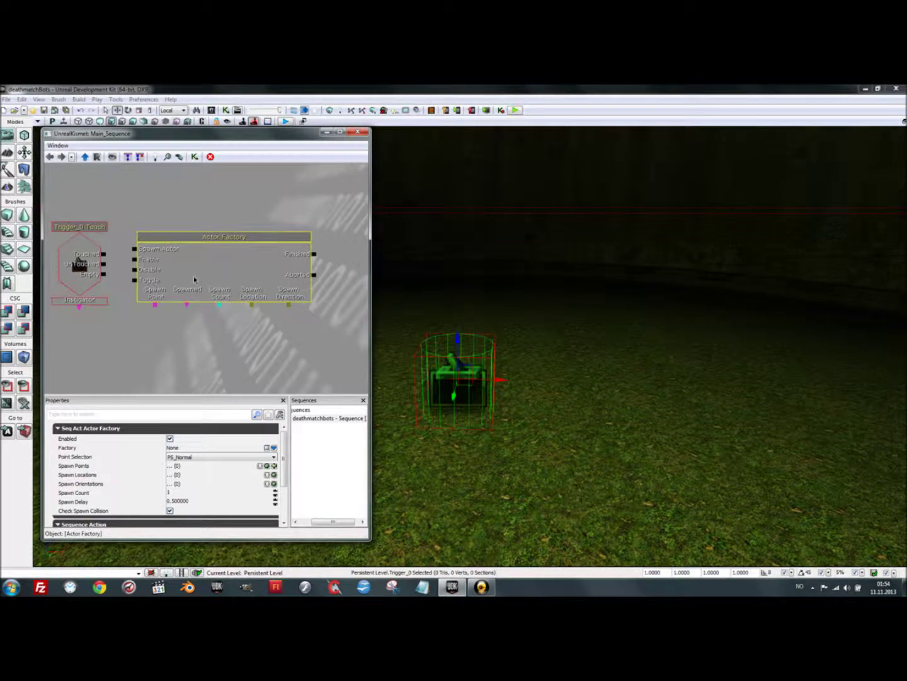
- Link the Touched output to the Actor Factory's Spawn Actor input and minimize Kismet
{"action": "left_click", "coordinate": [114, 259]}
{"action": "left_click_drag", "start_coordinate": [103, 254], "coordinate": [133, 249]}
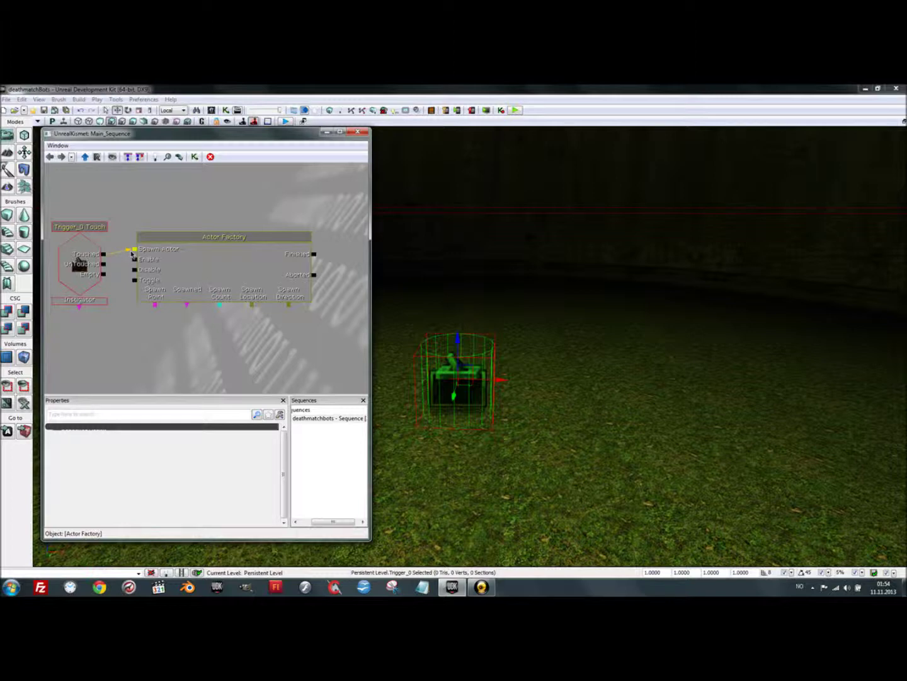
{"action": "left_click", "coordinate": [183, 259]}
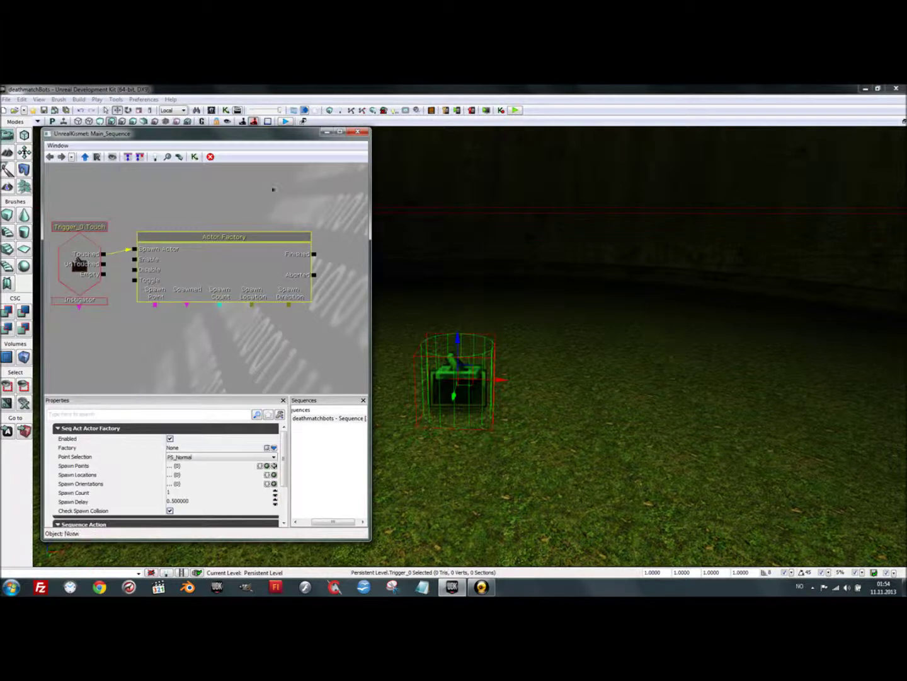
{"action": "left_click", "coordinate": [326, 132]}
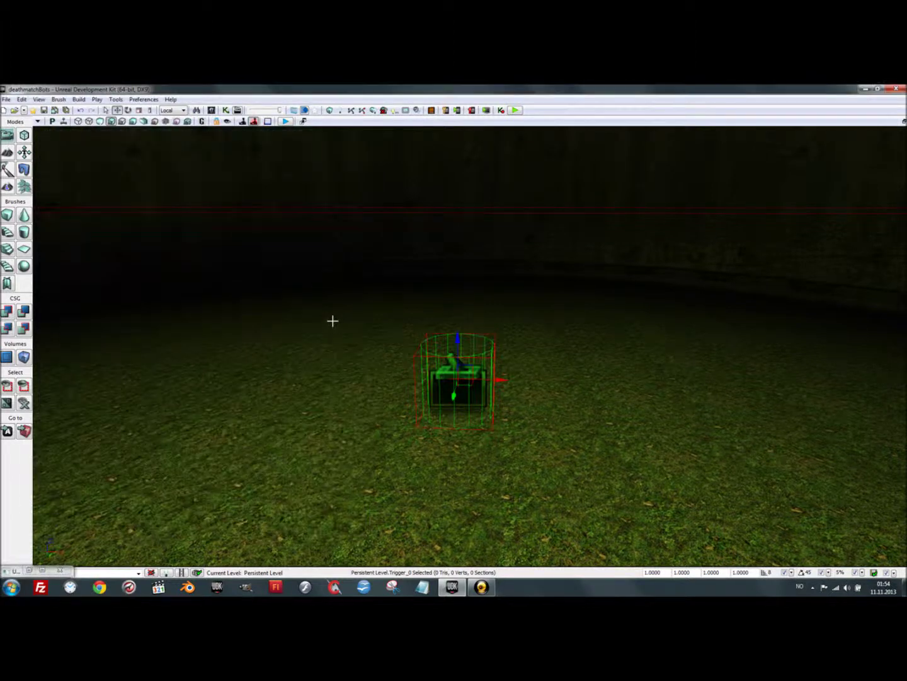
- Place two PlayerStart actors on the grass floor, moving the second one apart from the first
{"action": "right_click", "coordinate": [319, 321]}
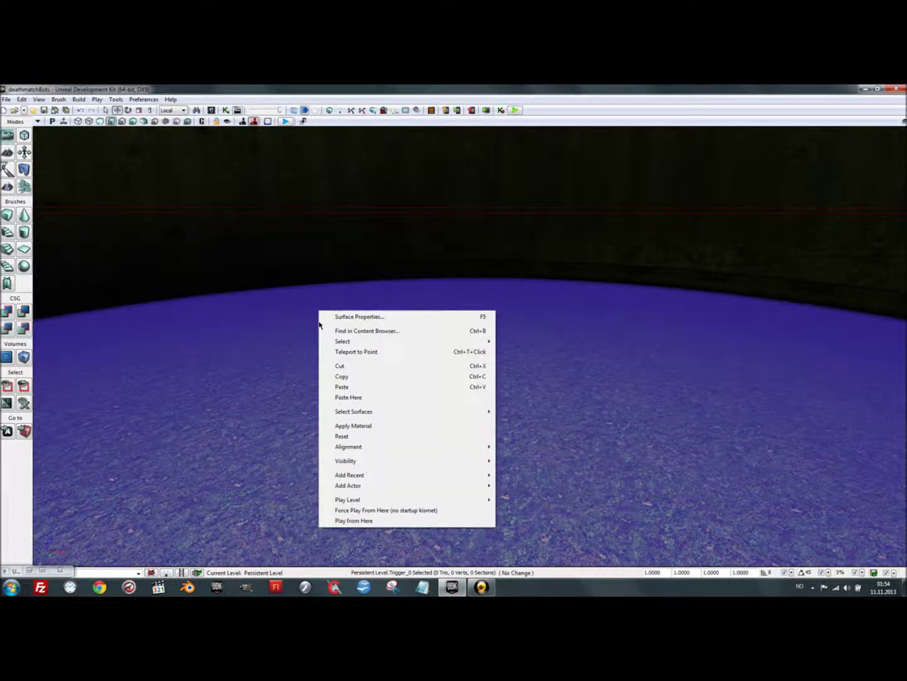
{"action": "mouse_move", "coordinate": [339, 489]}
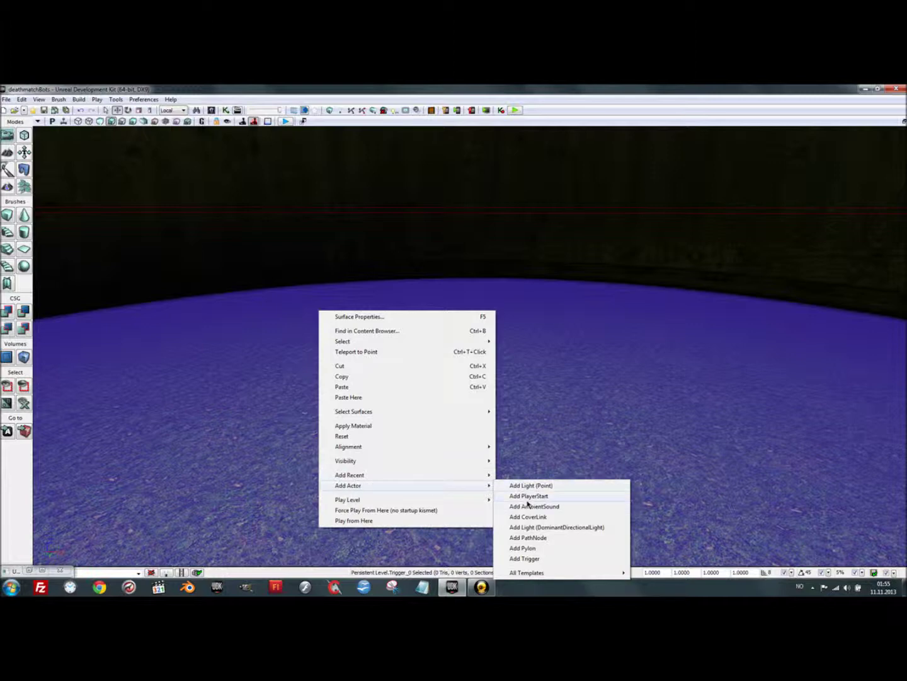
{"action": "left_click", "coordinate": [547, 498]}
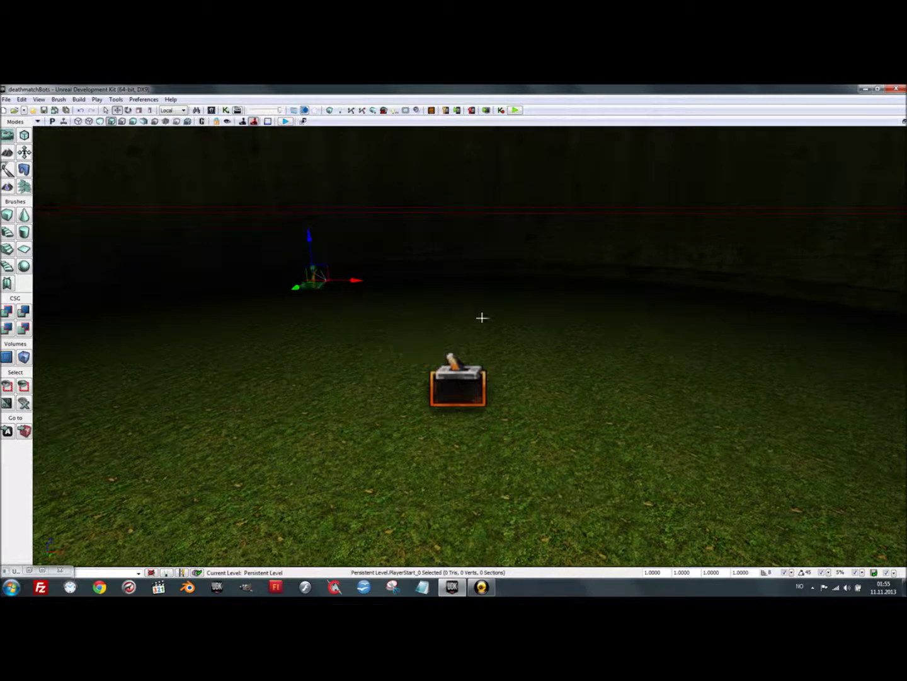
{"action": "right_click", "coordinate": [590, 293]}
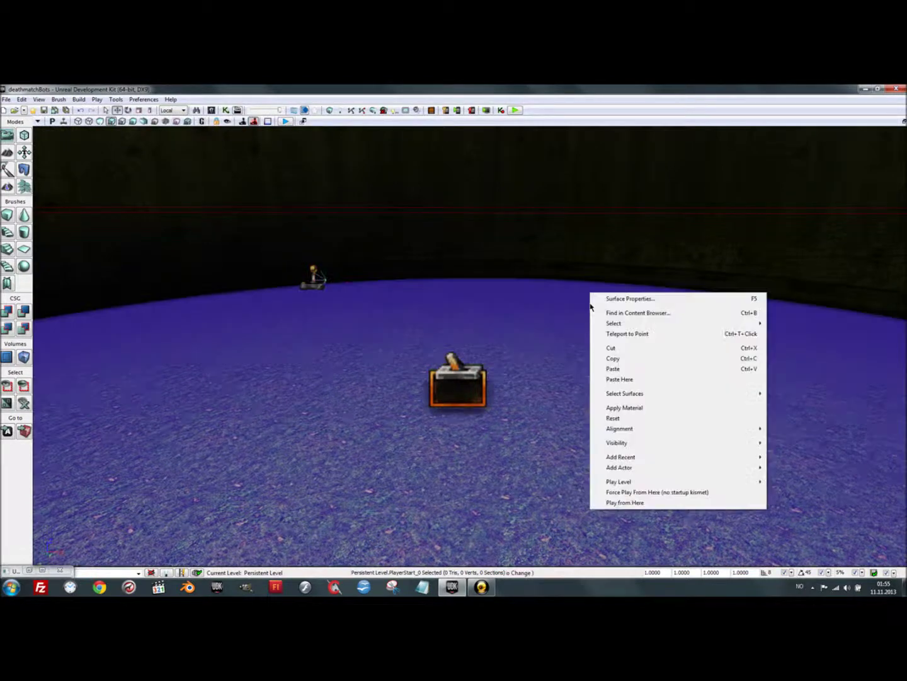
{"action": "mouse_move", "coordinate": [666, 472]}
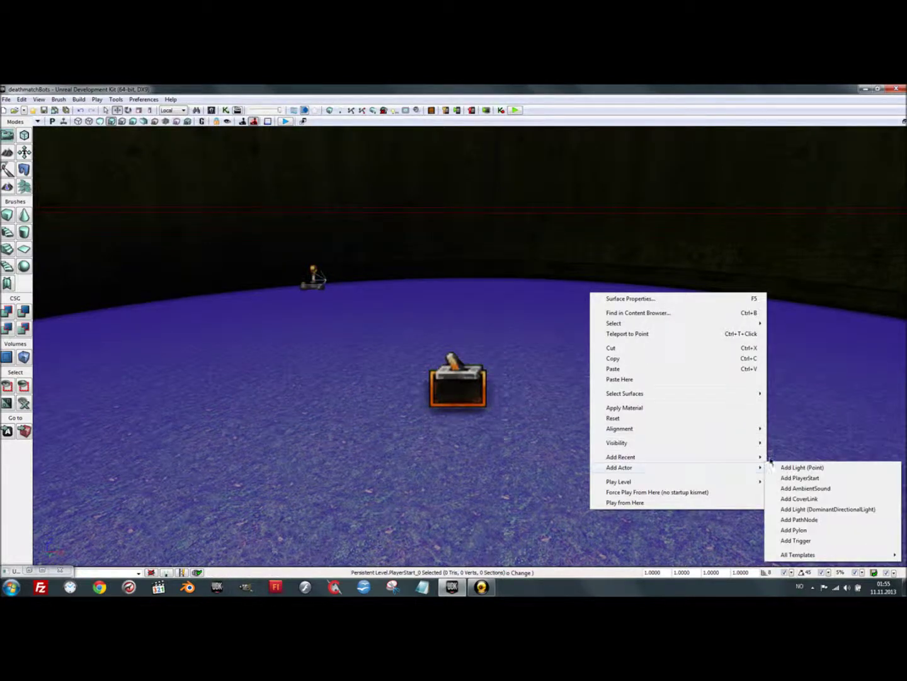
{"action": "left_click", "coordinate": [809, 480]}
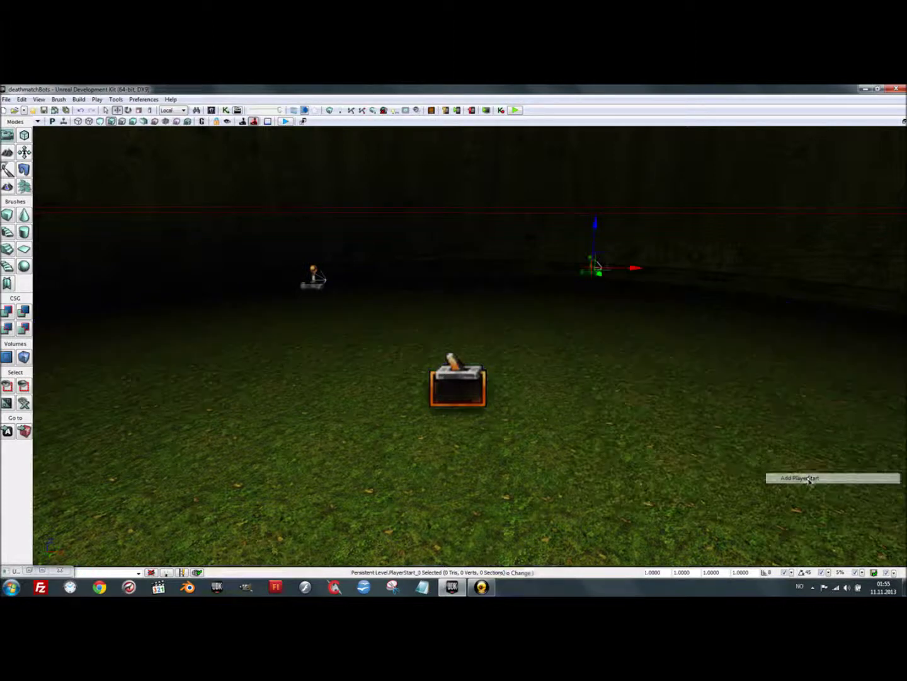
{"action": "mouse_move", "coordinate": [608, 397]}
{"action": "left_mouse_down"}
{"action": "mouse_move", "coordinate": [608, 353]}
{"action": "mouse_move", "coordinate": [581, 317]}
{"action": "left_mouse_up"}
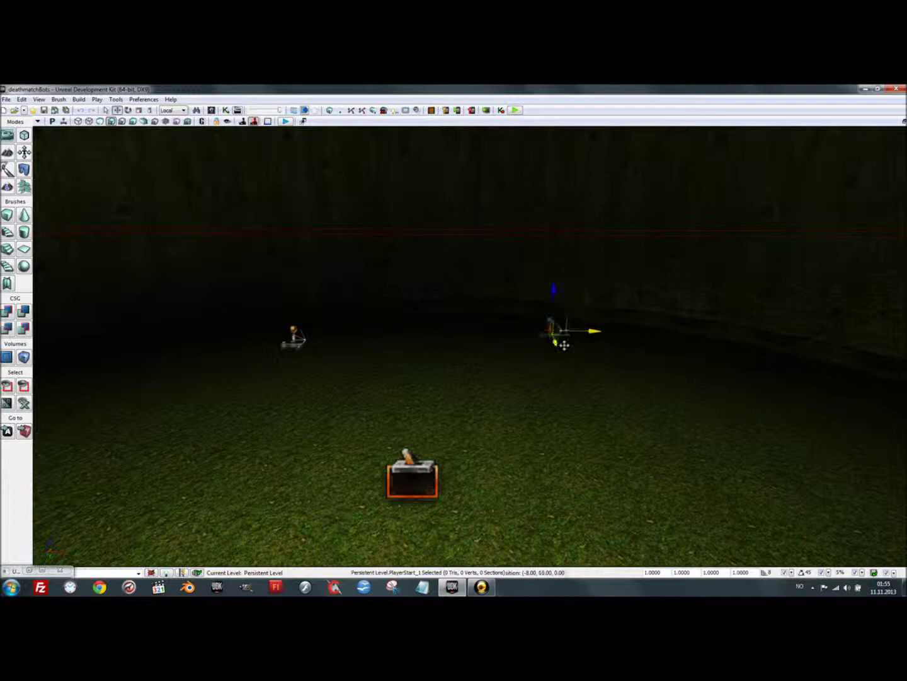
{"action": "left_click_drag", "start_coordinate": [572, 328], "coordinate": [537, 361]}
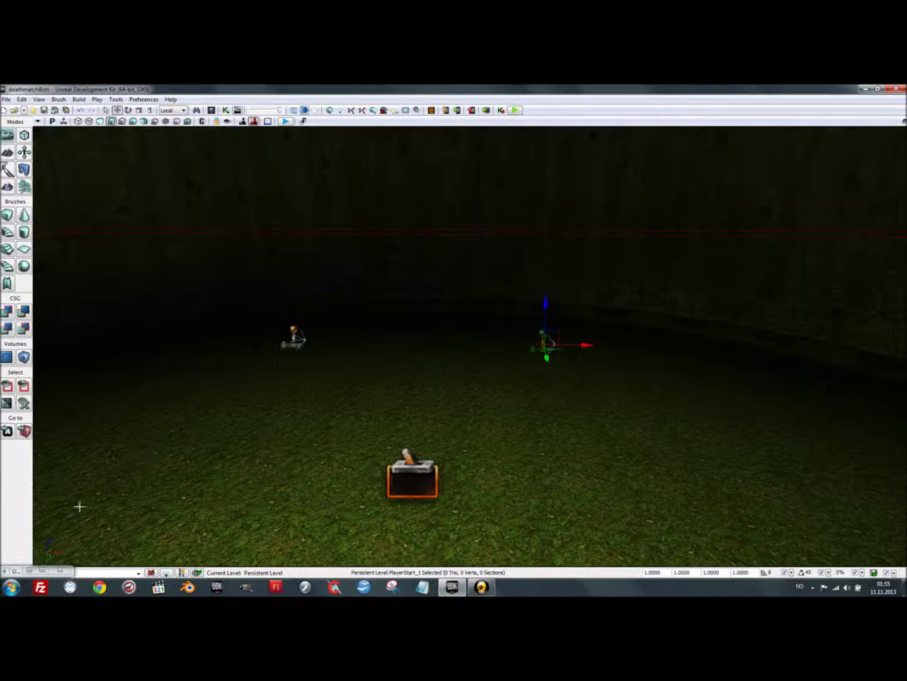
- Add both PlayerStarts to the Actor Factory's Spawn Points as entries [0] and [1]
{"action": "left_click", "coordinate": [43, 570]}
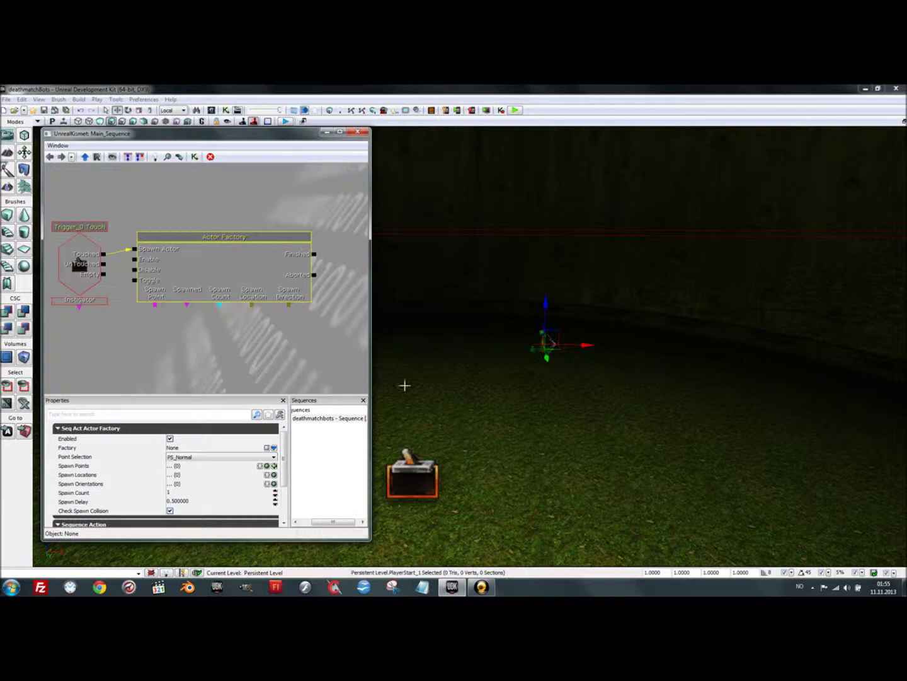
{"action": "right_click_drag", "start_coordinate": [550, 341], "coordinate": [377, 383]}
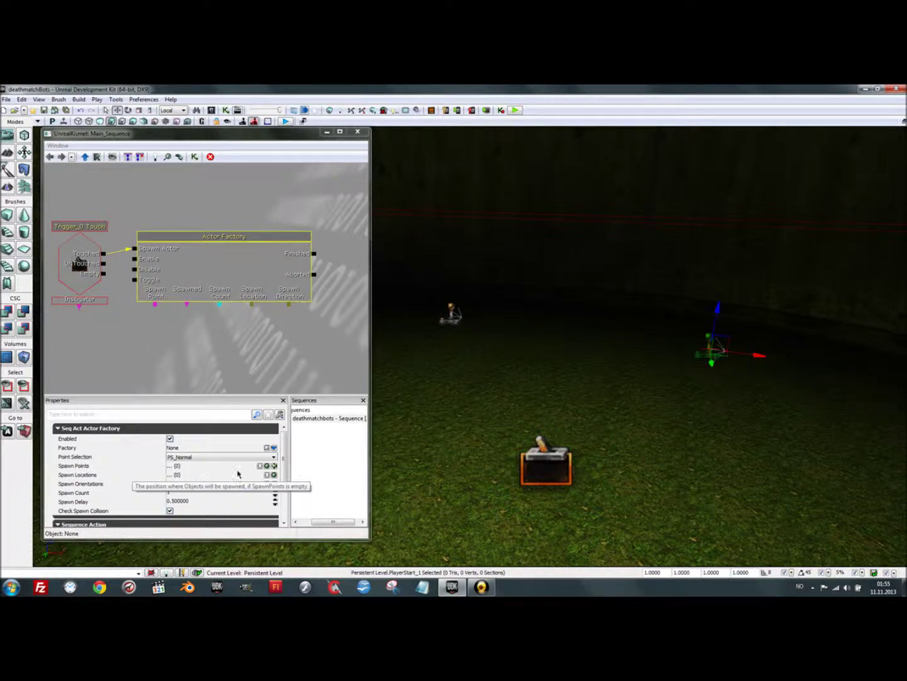
{"action": "left_click", "coordinate": [275, 467]}
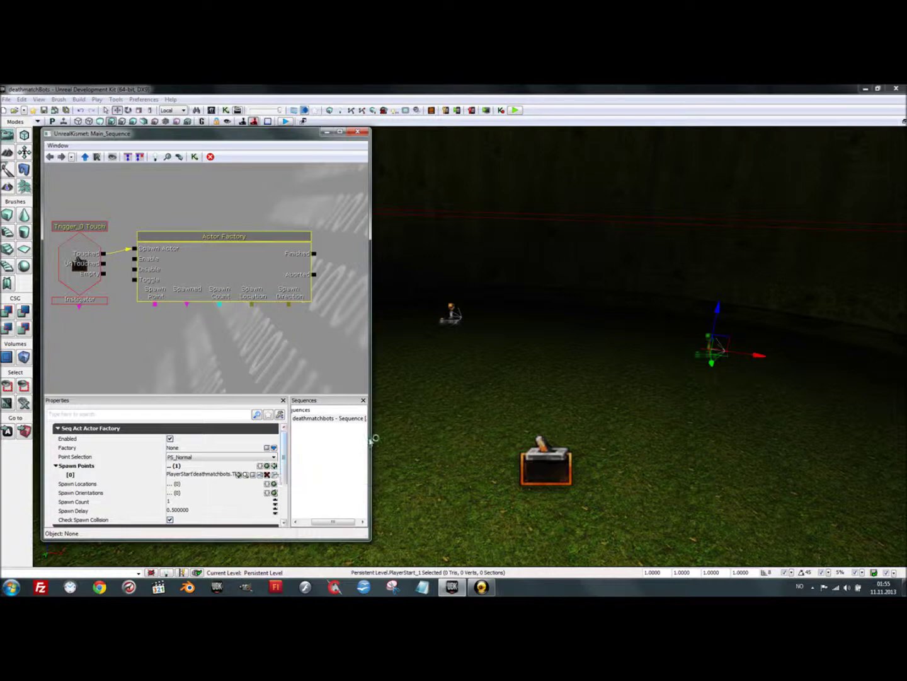
{"action": "left_click", "coordinate": [451, 315]}
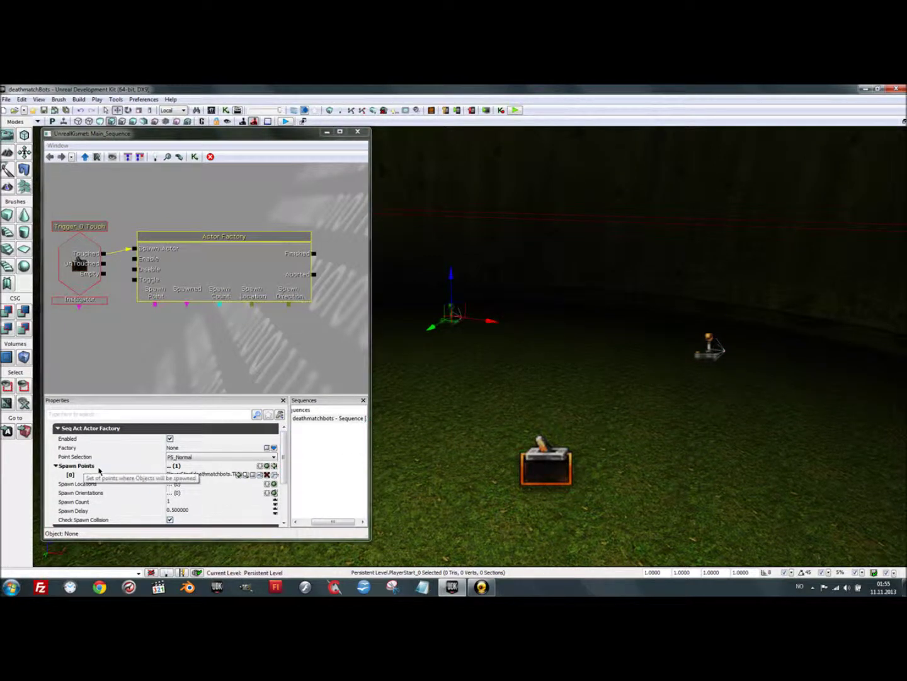
{"action": "left_click", "coordinate": [275, 466]}
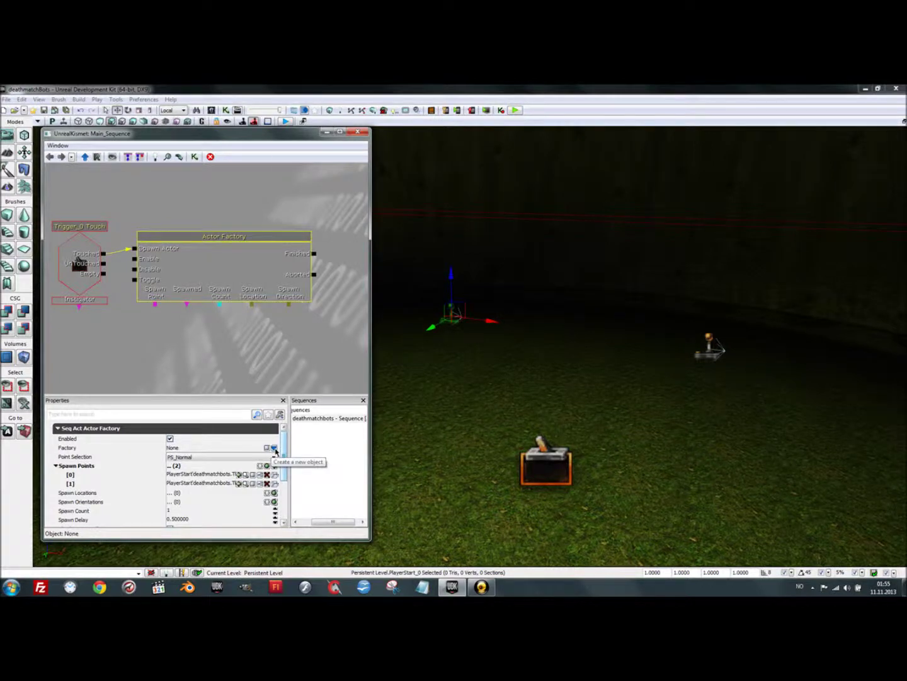
{"action": "left_click", "coordinate": [275, 448]}
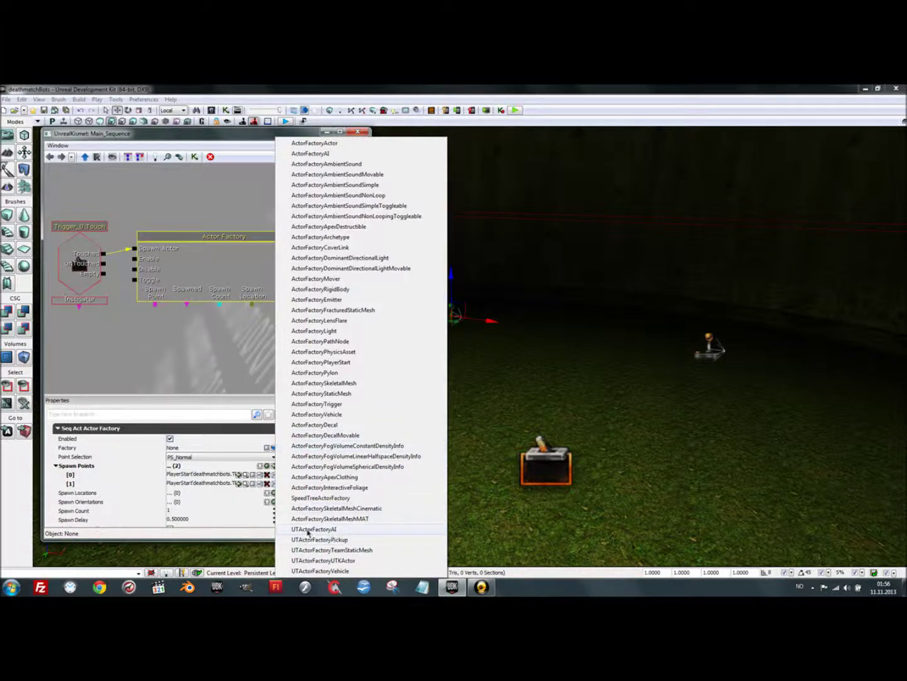
- Set Factory to UTActorFactoryAI with Pawn Class UTPawn, enabling Force Deathmatch AI and Give Default Inventory
{"action": "left_click", "coordinate": [347, 532]}
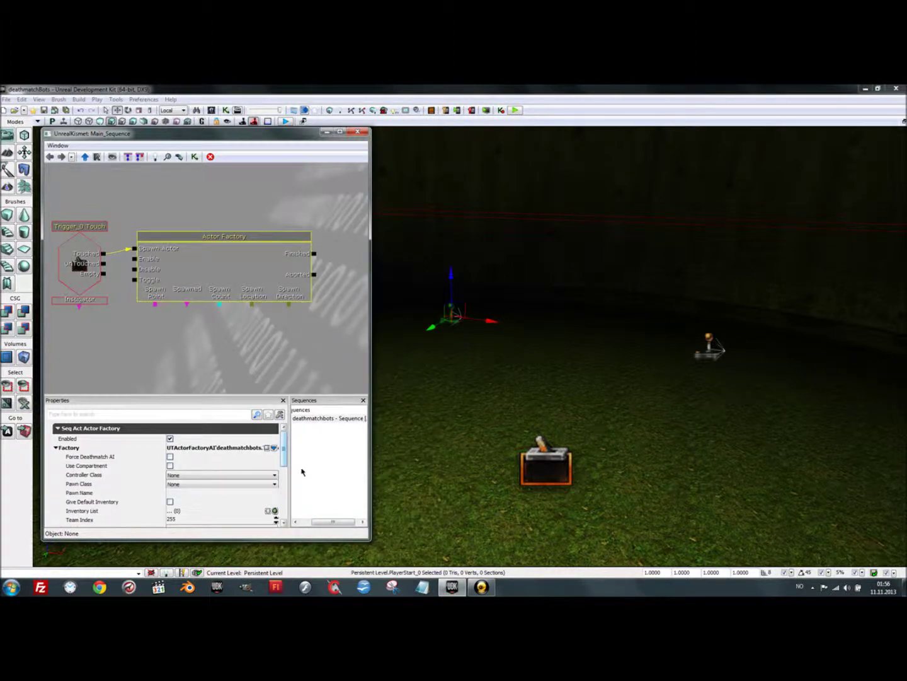
{"action": "left_click", "coordinate": [186, 474]}
{"action": "left_click", "coordinate": [169, 486]}
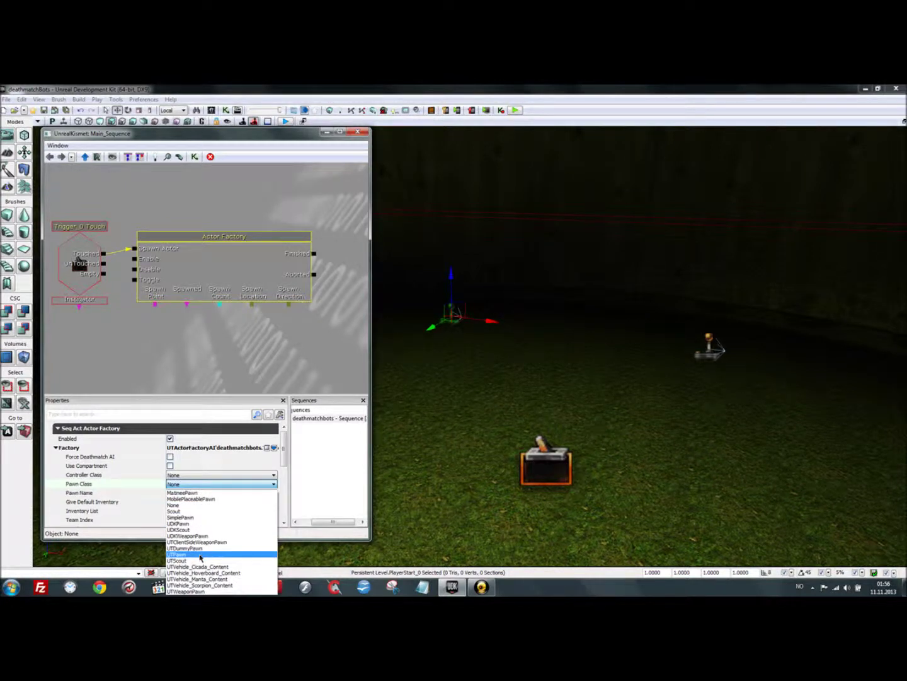
{"action": "left_click", "coordinate": [199, 557]}
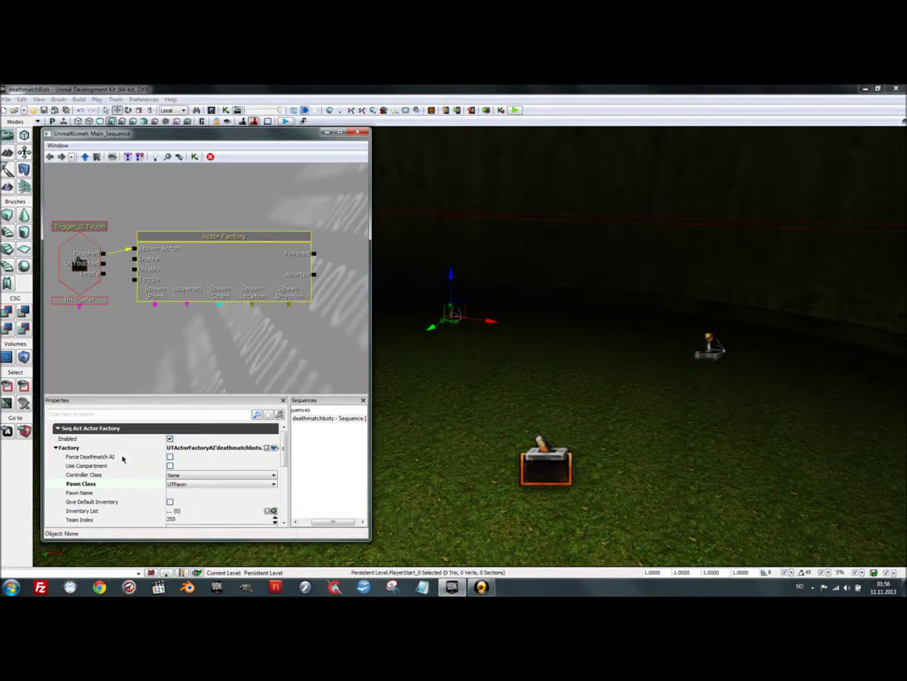
{"action": "left_click", "coordinate": [170, 456]}
{"action": "left_click_drag", "start_coordinate": [284, 453], "coordinate": [285, 466]}
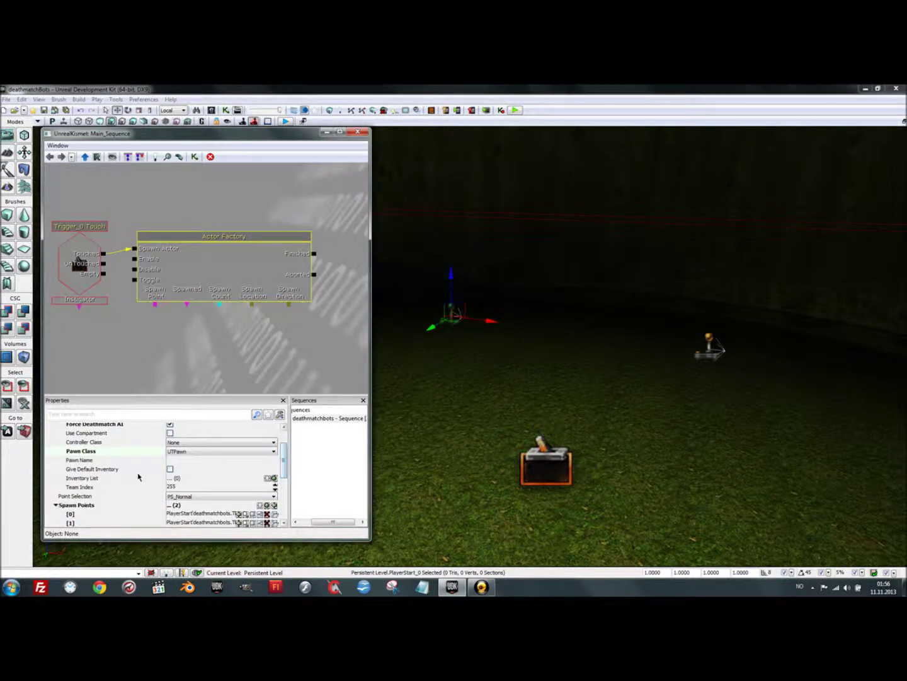
{"action": "mouse_move", "coordinate": [104, 471]}
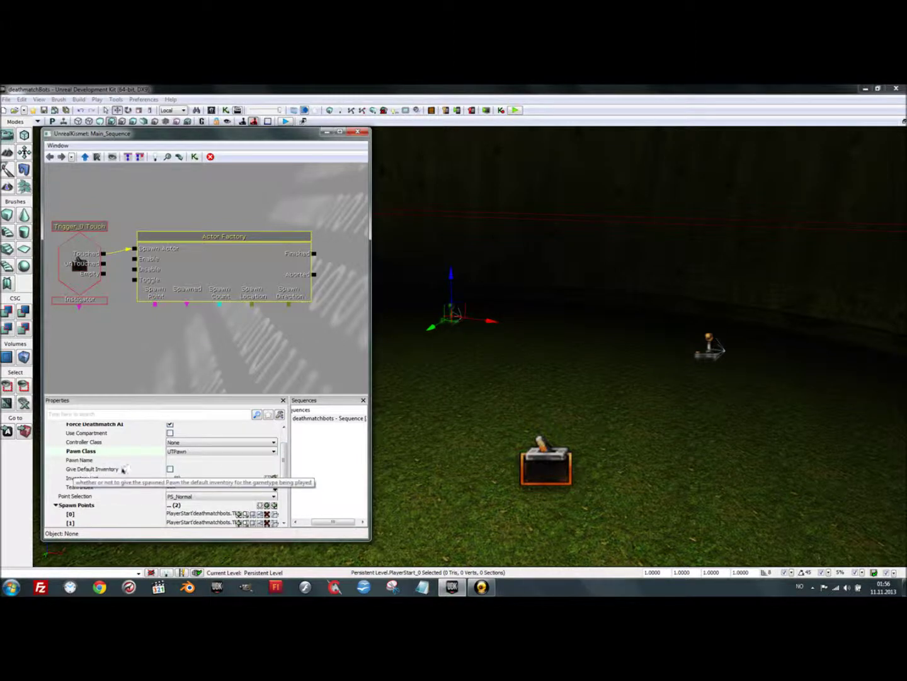
{"action": "left_click", "coordinate": [170, 469]}
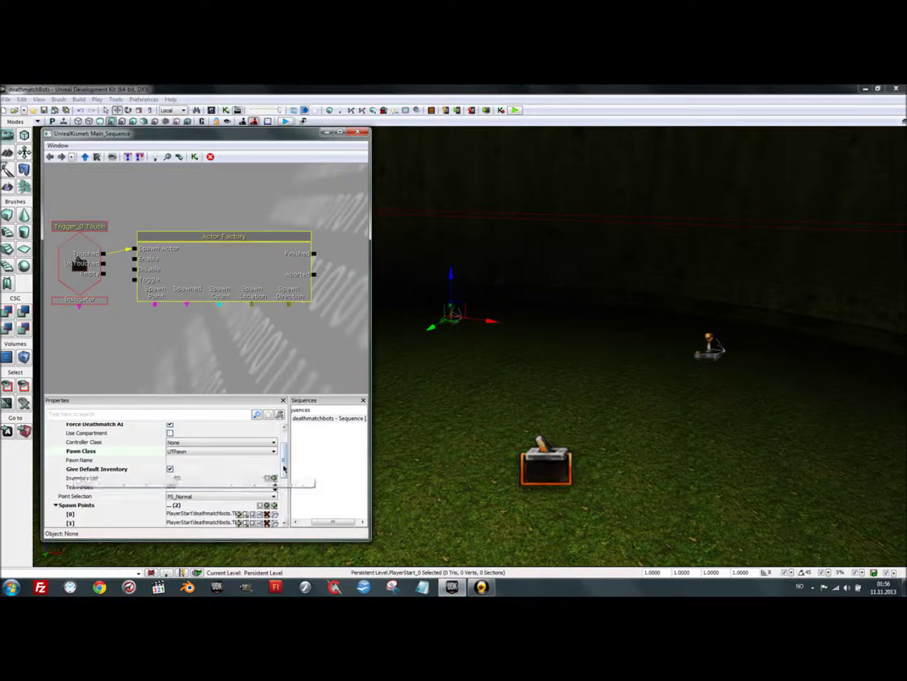
{"action": "left_click_drag", "start_coordinate": [284, 468], "coordinate": [286, 499]}
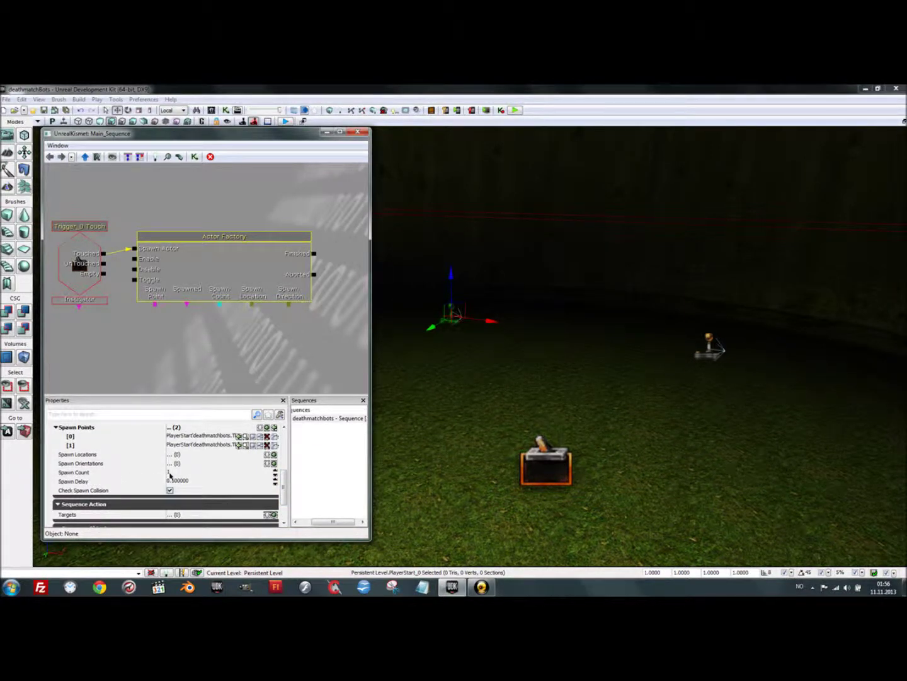
- Set Spawn Count to 2, comment 'Enemies have entered the game!' and output it to screen
{"action": "left_click", "coordinate": [168, 474]}
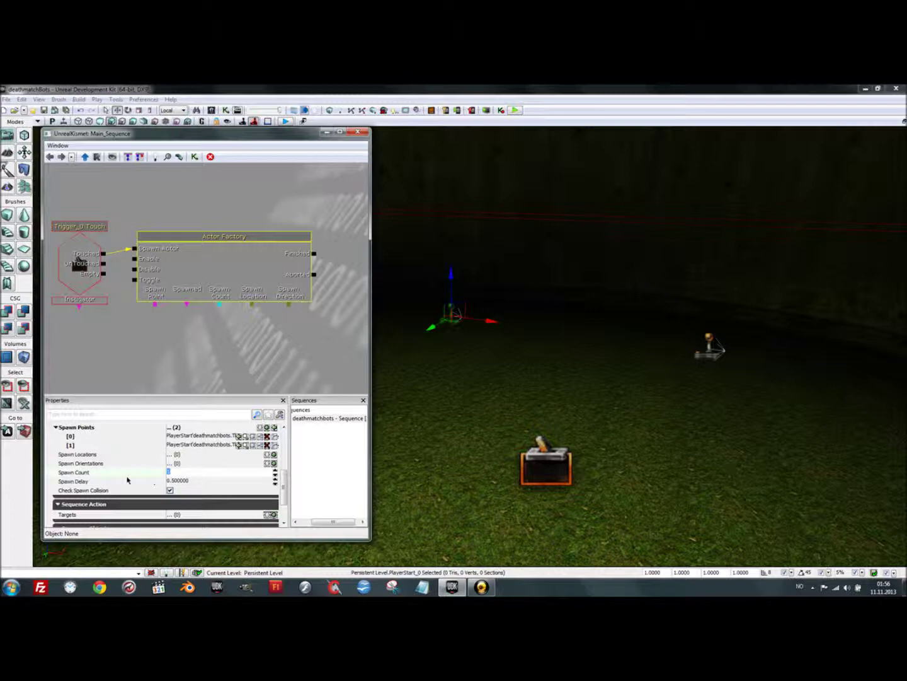
{"action": "type", "text": "2"}
{"action": "key", "text": "Return"}
{"action": "left_click_drag", "start_coordinate": [283, 484], "coordinate": [283, 499]}
{"action": "type", "text": "Enemies have"}
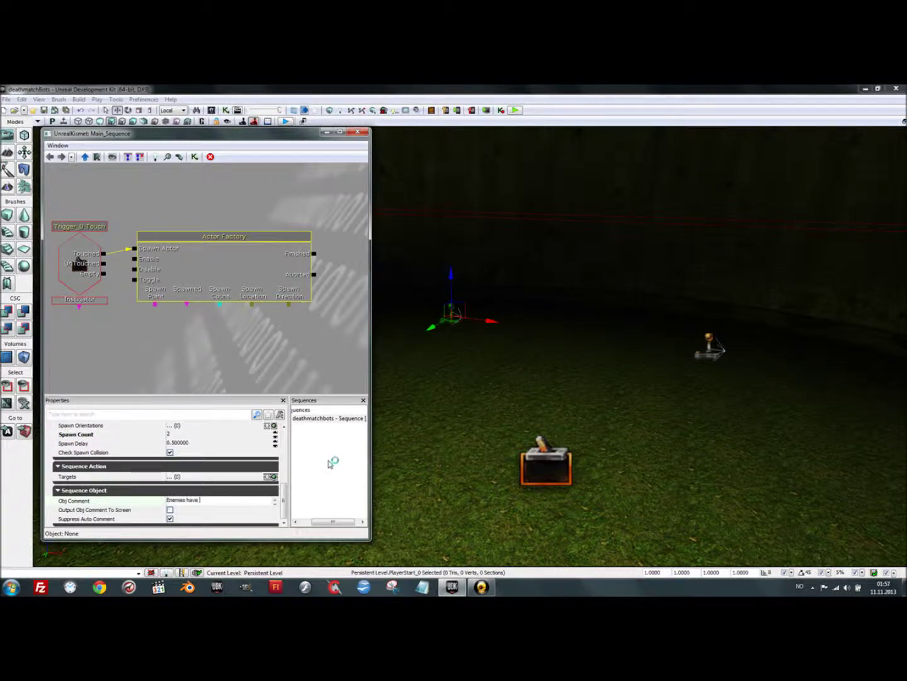
{"action": "type", "text": "entered the game"}
{"action": "type", "text": "!"}
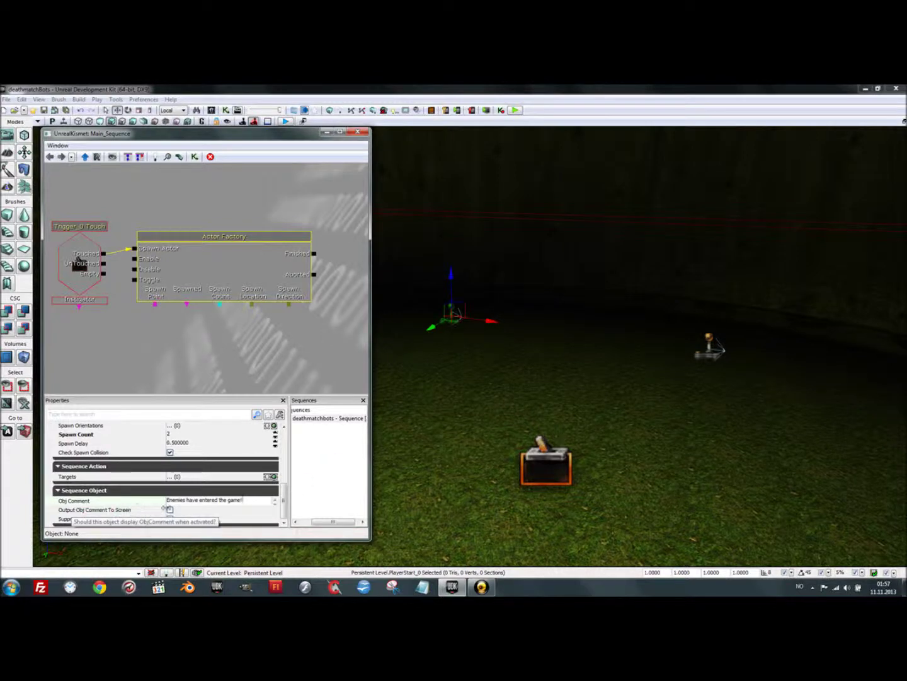
{"action": "left_click", "coordinate": [170, 511]}
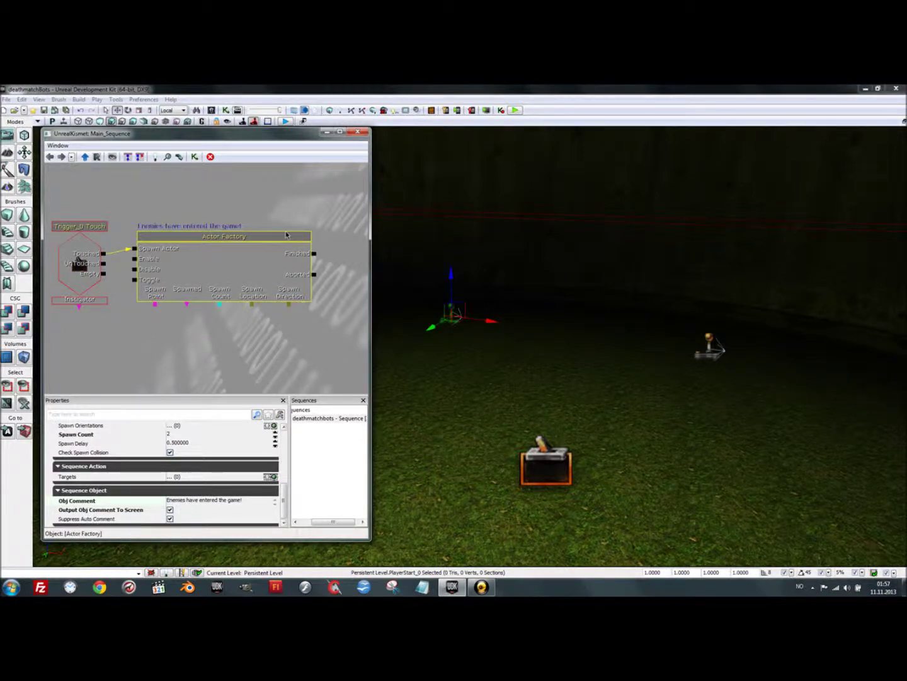
{"action": "left_click", "coordinate": [327, 131]}
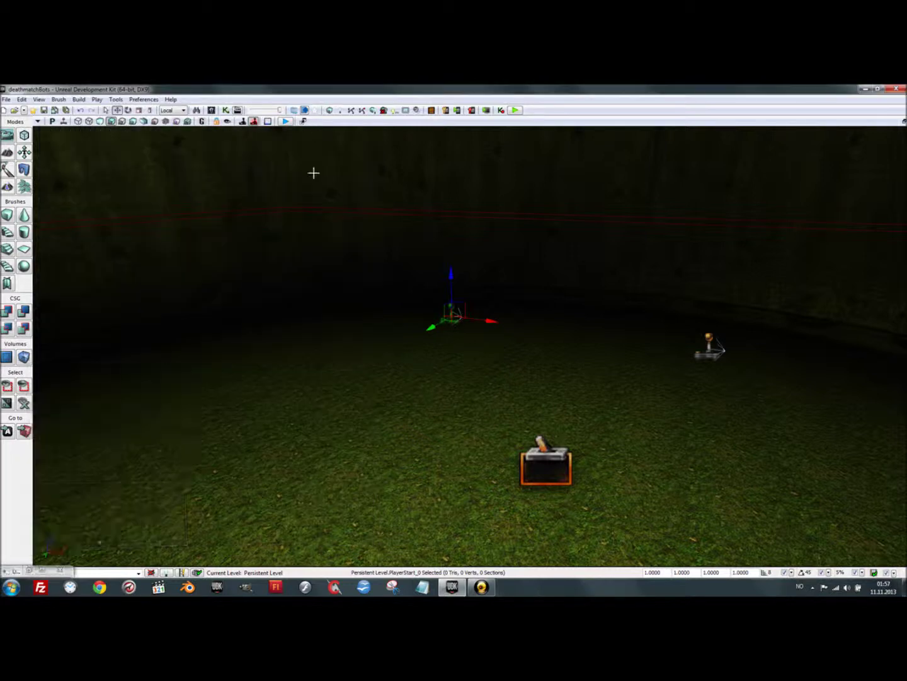
- Build paths, dismiss the map check warnings, and play the level in the viewport
{"action": "left_click", "coordinate": [353, 111]}
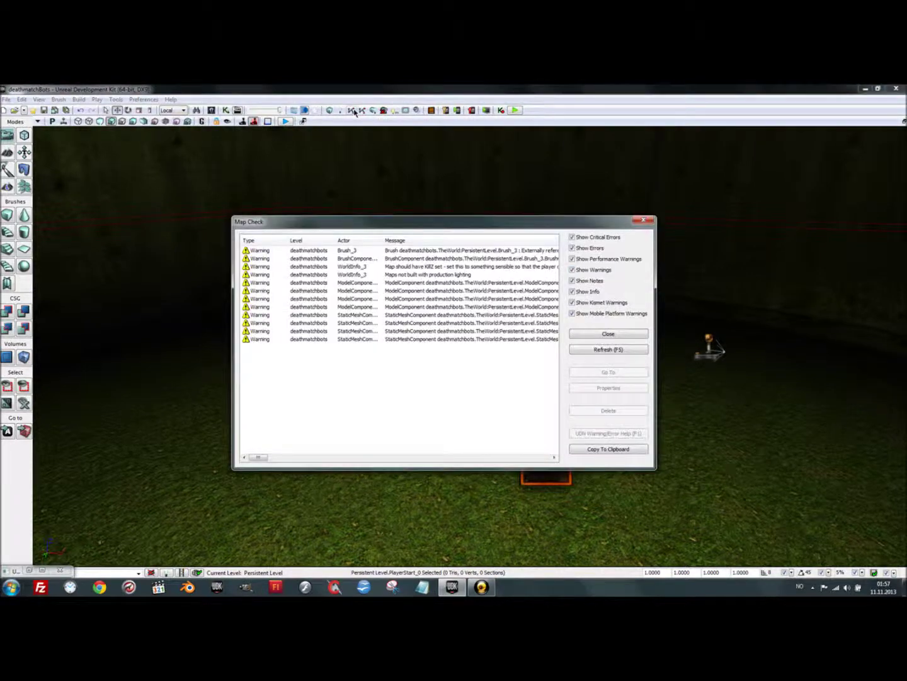
{"action": "left_click", "coordinate": [587, 333]}
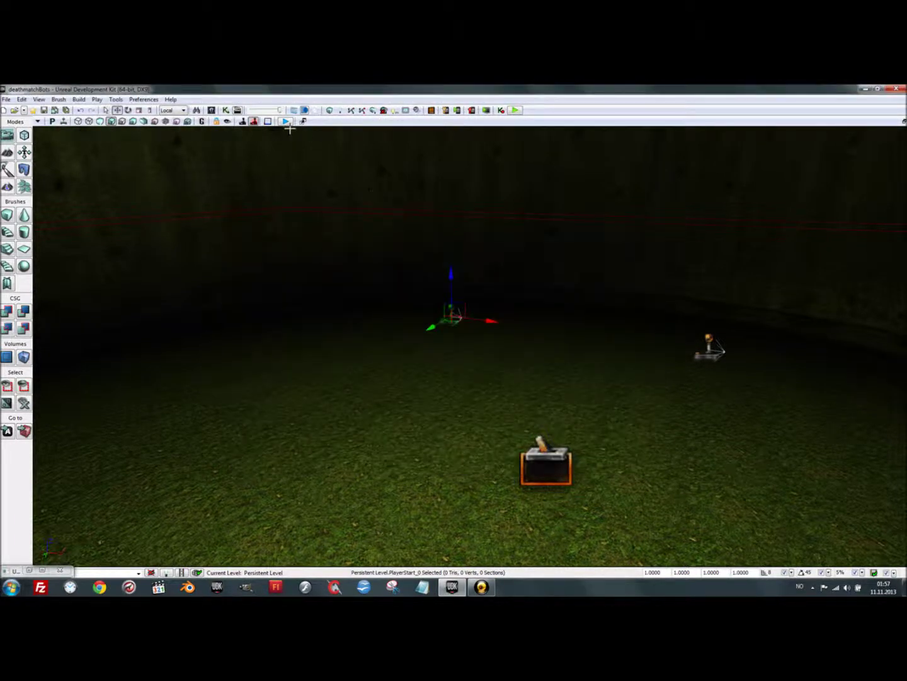
{"action": "left_click", "coordinate": [286, 121]}
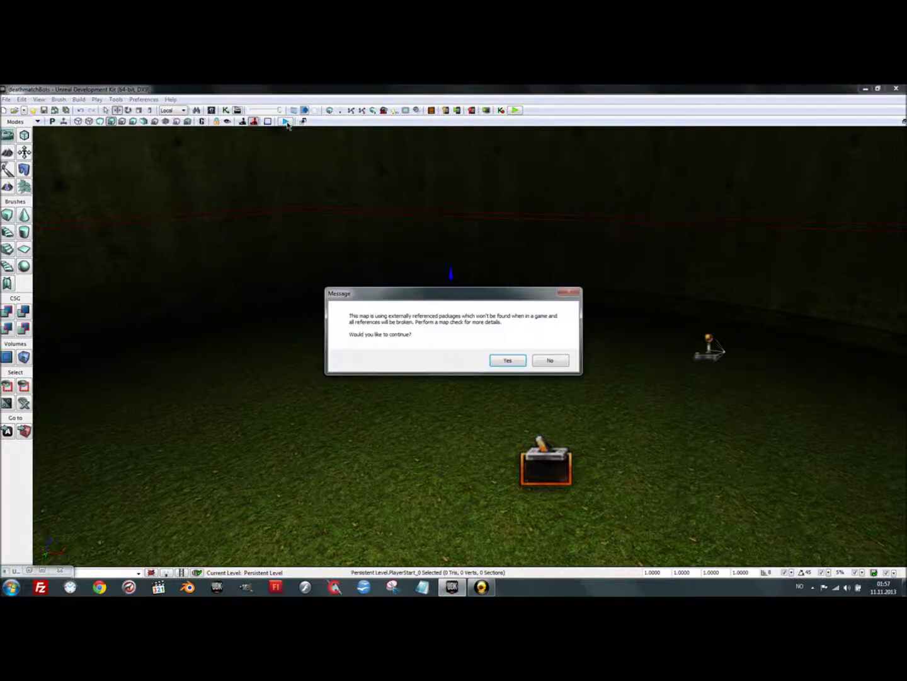
{"action": "key", "text": "Return"}
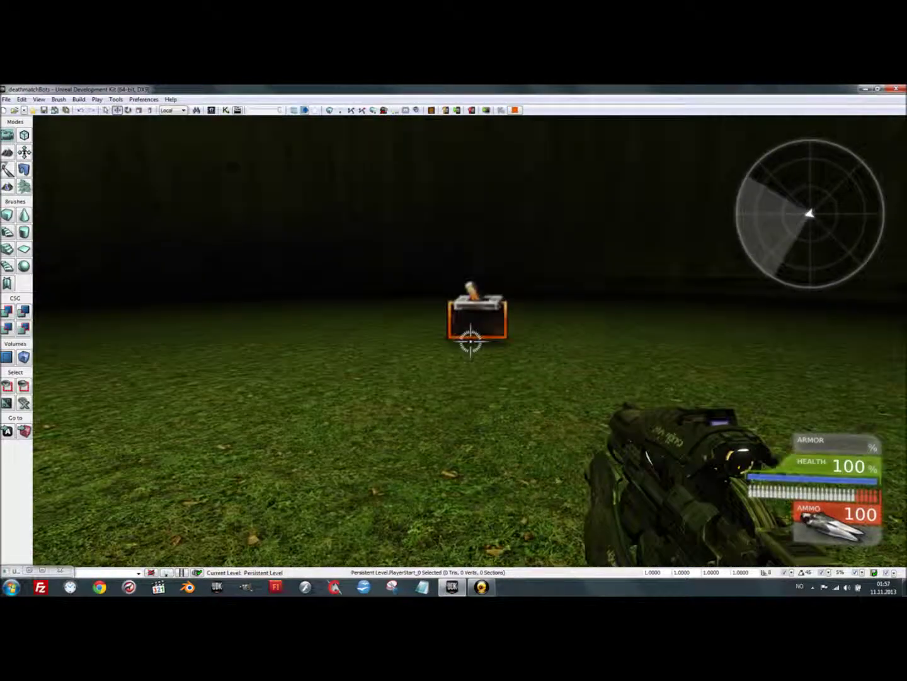
- Walk around the arena shooting the spawned bots, then end the play session with Esc
{"action": "key", "text": "w"}
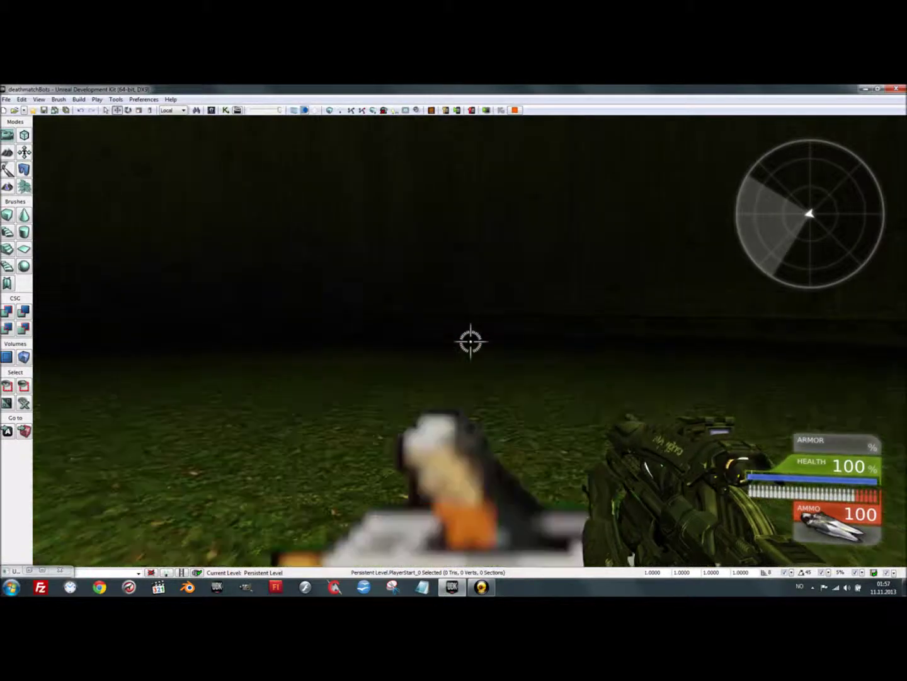
{"action": "key", "text": "s"}
{"action": "left_click_drag", "start_coordinate": [470, 341], "coordinate": [470, 341]}
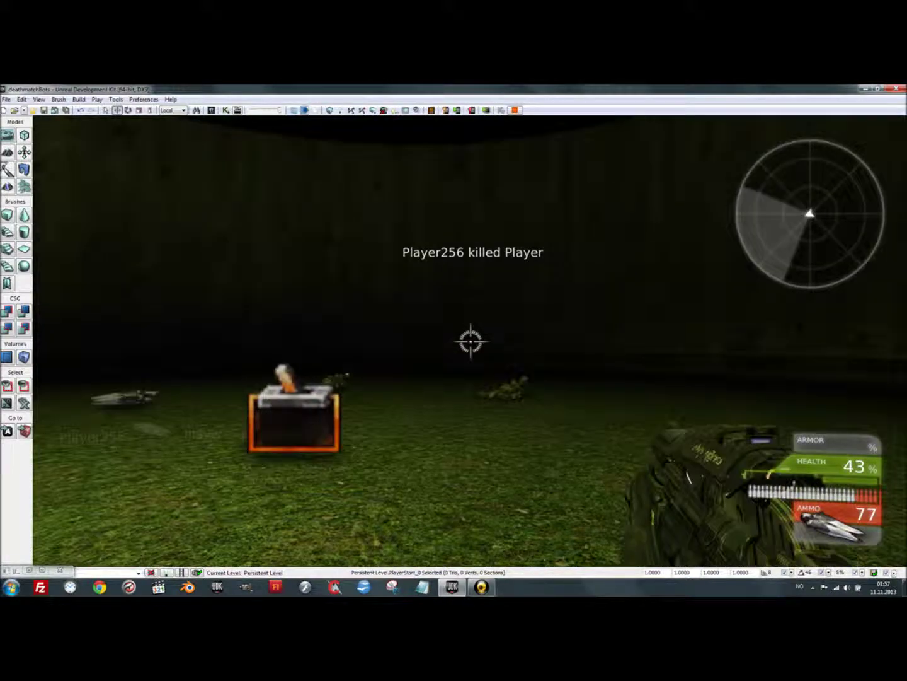
{"action": "key", "text": "w"}
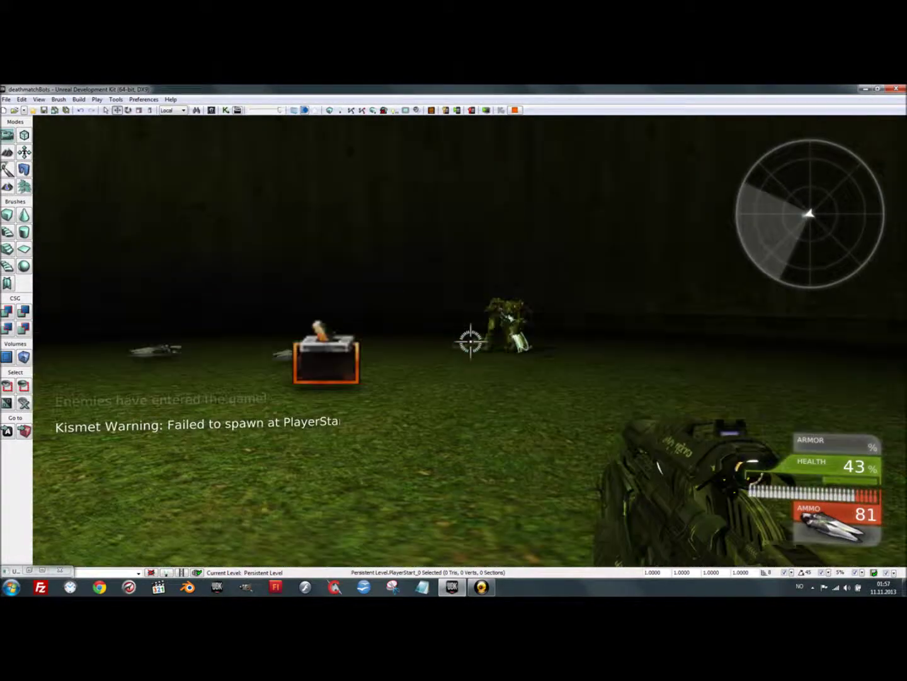
{"action": "left_click", "coordinate": [470, 341]}
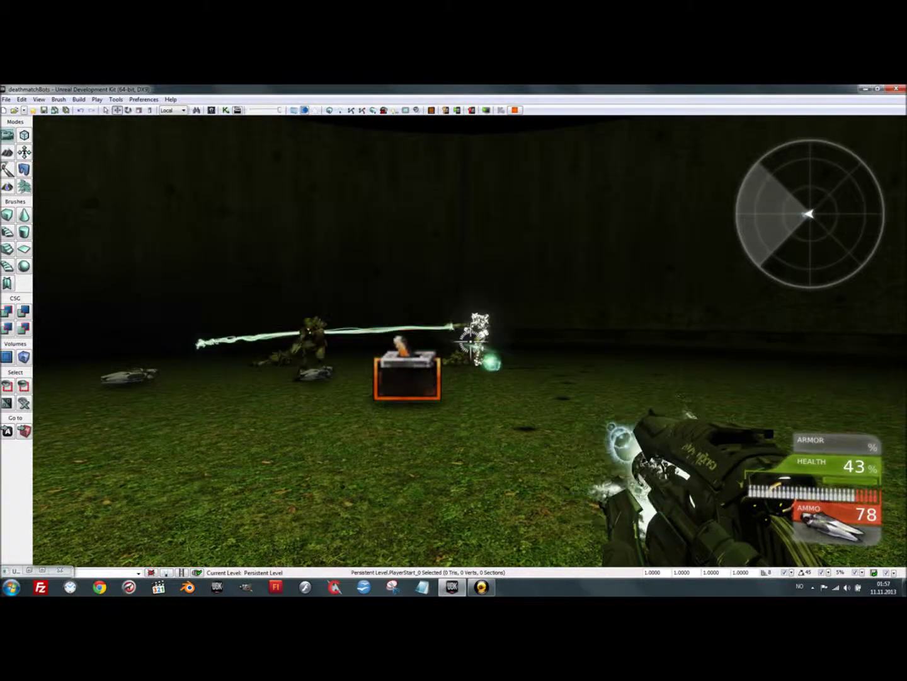
{"action": "key", "text": "Escape"}
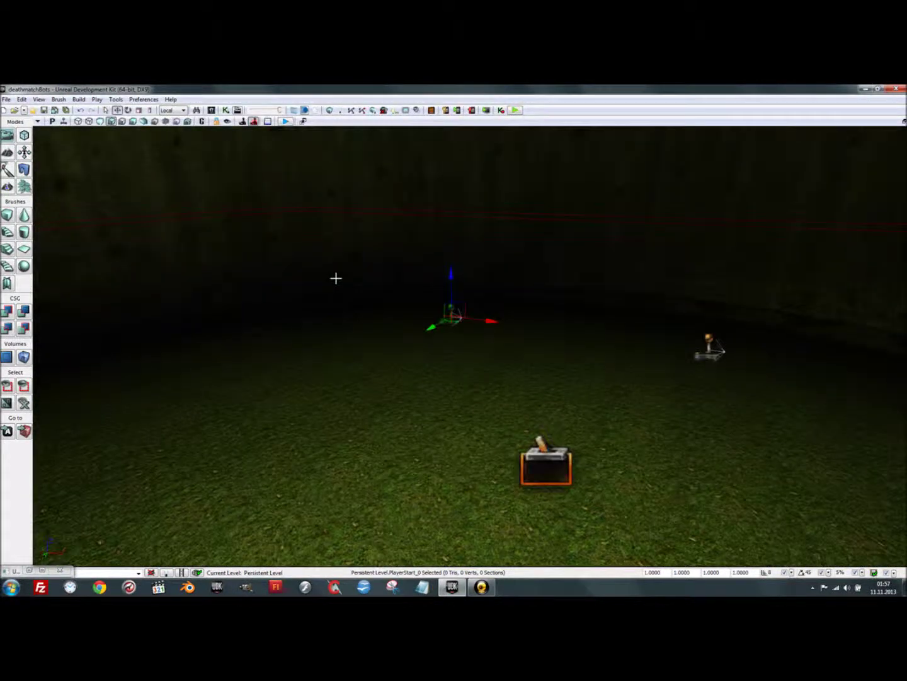
- Restore the Kismet editor and delete the Trigger_0 Touch event
{"action": "left_click", "coordinate": [30, 571]}
{"action": "mouse_move", "coordinate": [148, 371]}
{"action": "left_mouse_down"}
{"action": "mouse_move", "coordinate": [154, 359]}
{"action": "mouse_move", "coordinate": [150, 375]}
{"action": "left_mouse_up"}
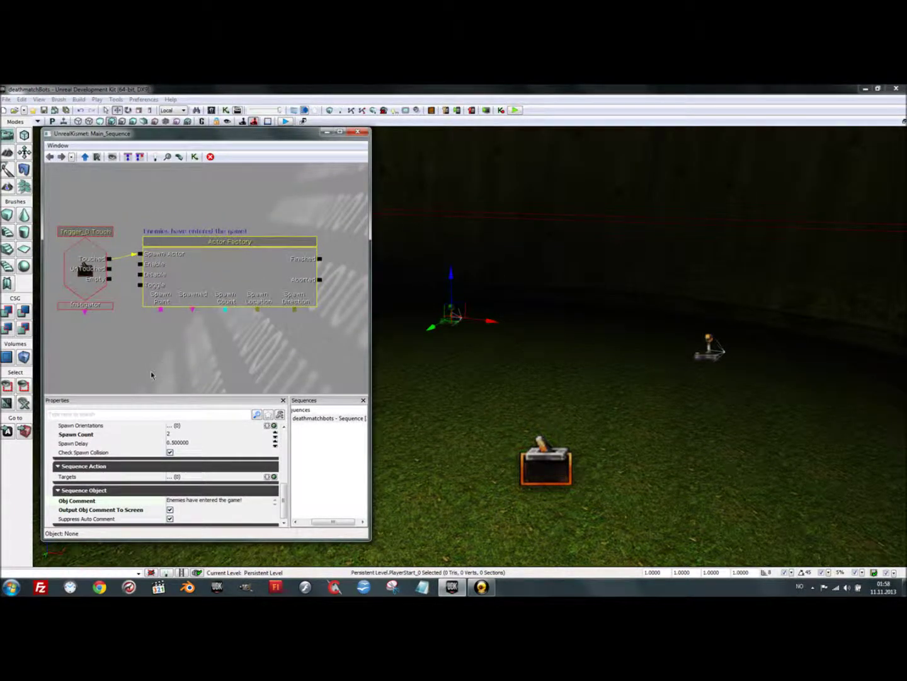
{"action": "left_click", "coordinate": [95, 265]}
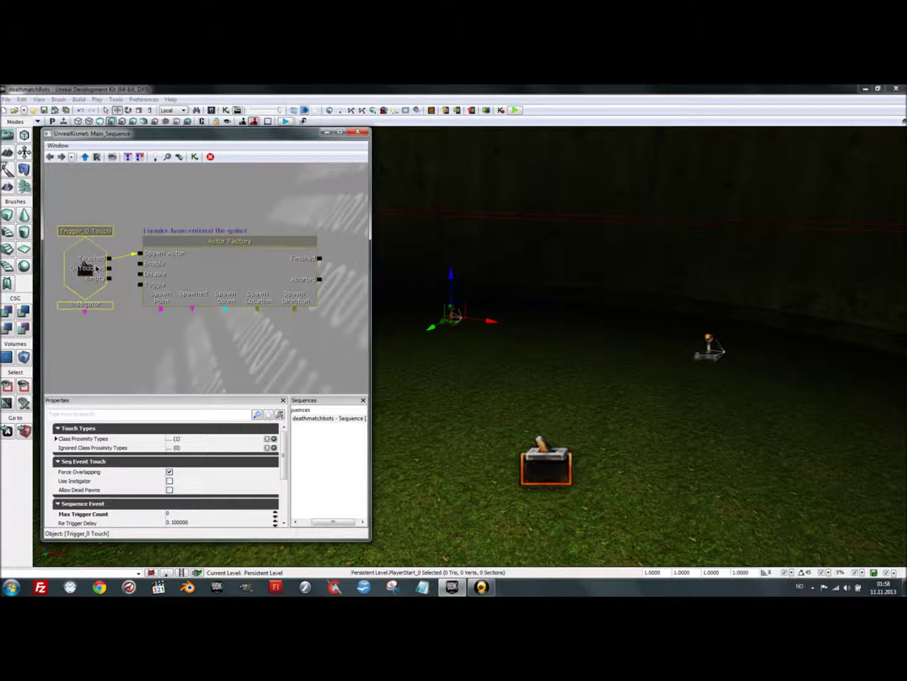
{"action": "key", "text": "Delete"}
- Add a Level Loaded event and wire its Loaded and Visible output to Spawn Actor
{"action": "left_click_drag", "start_coordinate": [95, 264], "coordinate": [126, 281]}
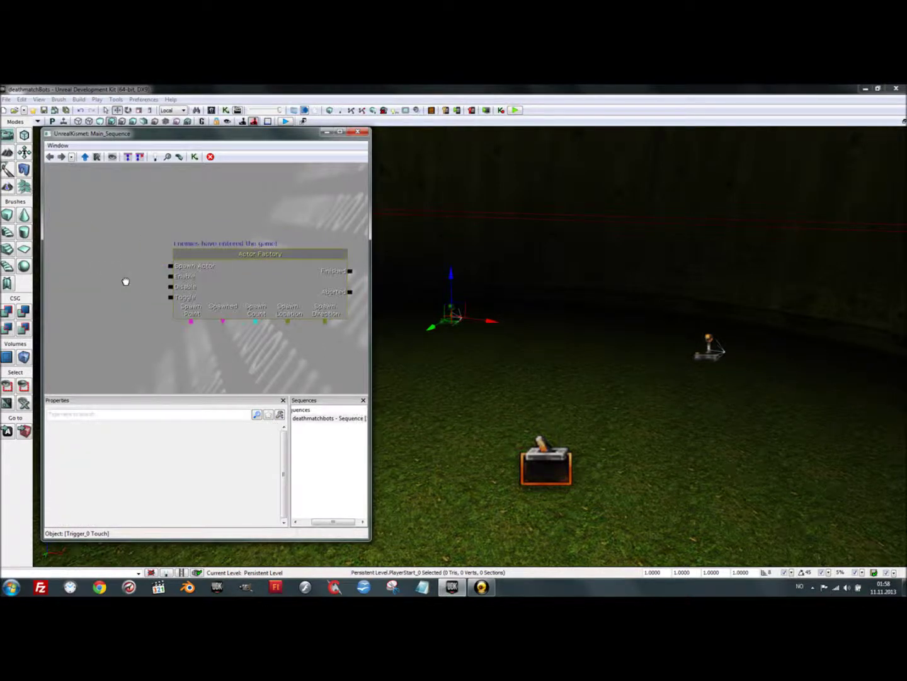
{"action": "right_click", "coordinate": [126, 280]}
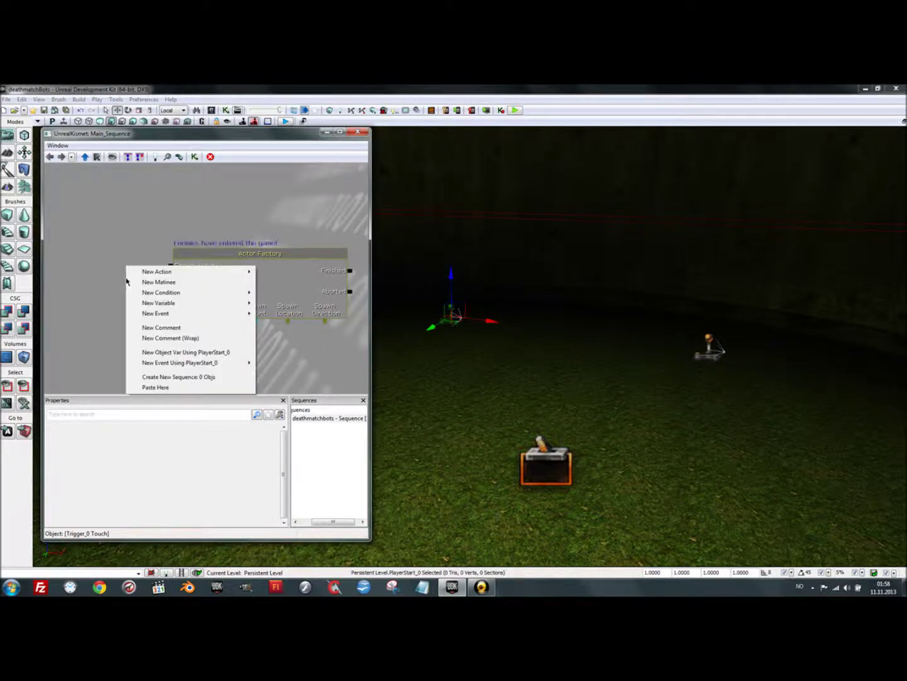
{"action": "mouse_move", "coordinate": [162, 315]}
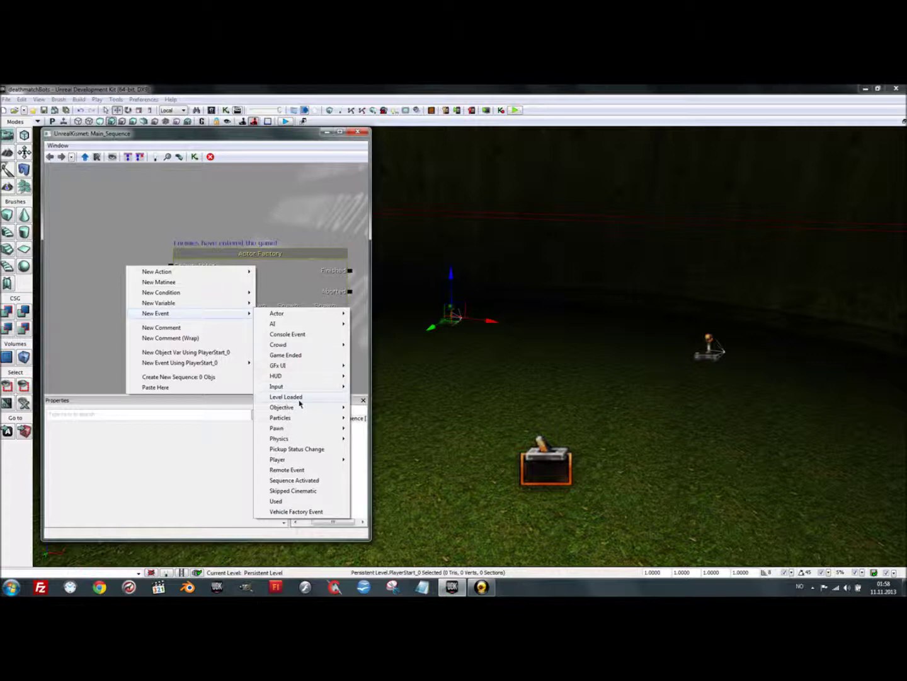
{"action": "left_click", "coordinate": [307, 398]}
{"action": "left_click_drag", "start_coordinate": [162, 324], "coordinate": [96, 275]}
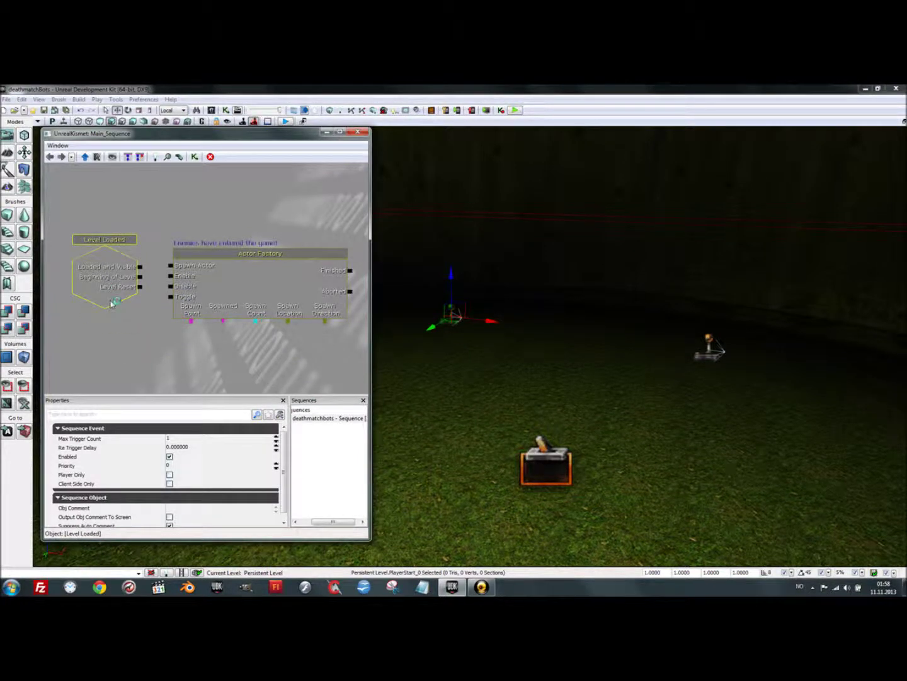
{"action": "left_click_drag", "start_coordinate": [139, 266], "coordinate": [167, 269]}
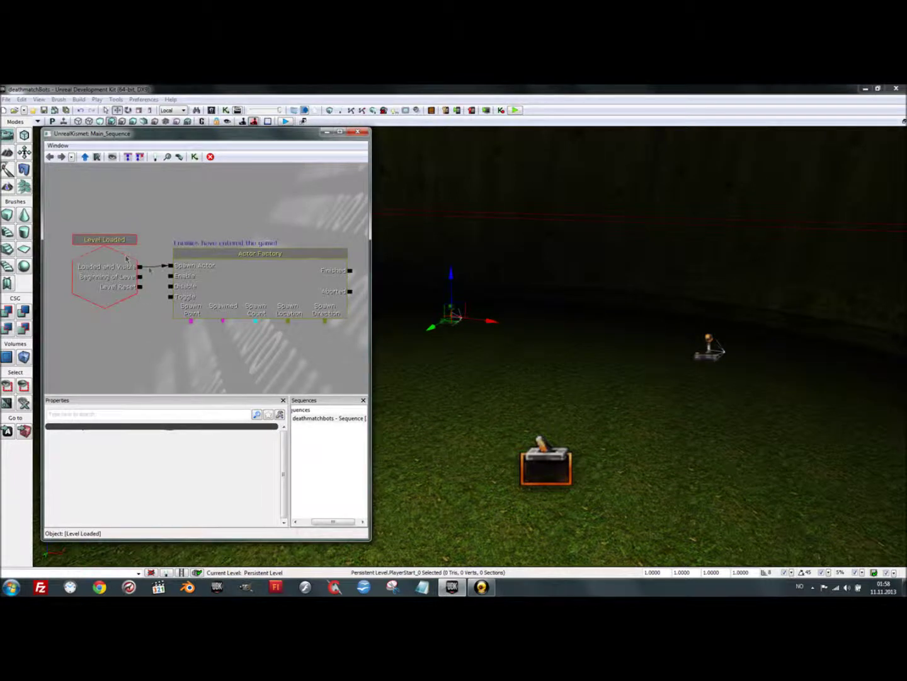
{"action": "left_click", "coordinate": [323, 134]}
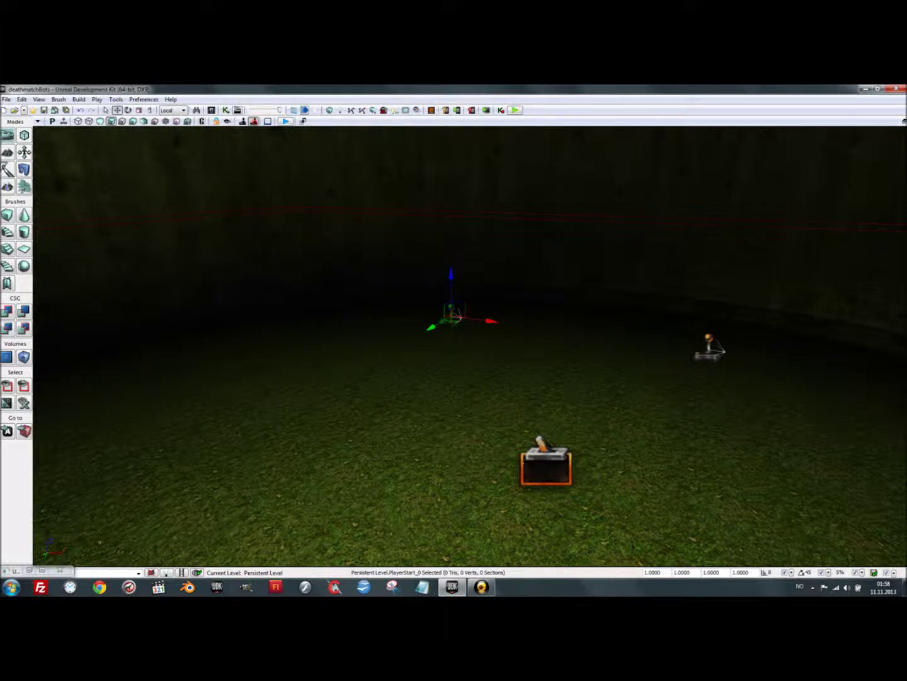
- Delete the trigger actor from the arena
{"action": "left_click", "coordinate": [531, 463]}
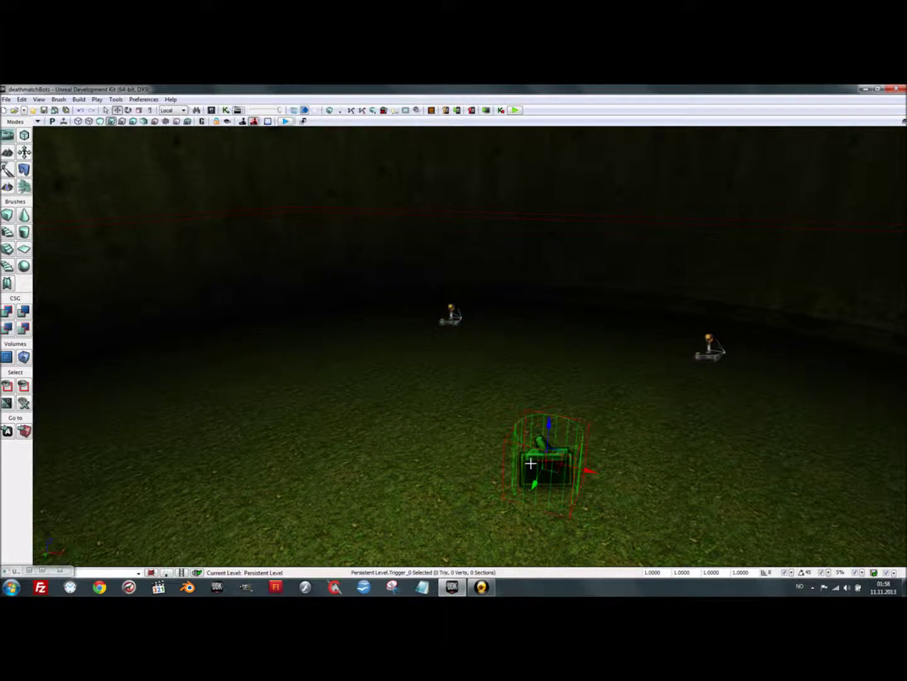
{"action": "key", "text": "Delete"}
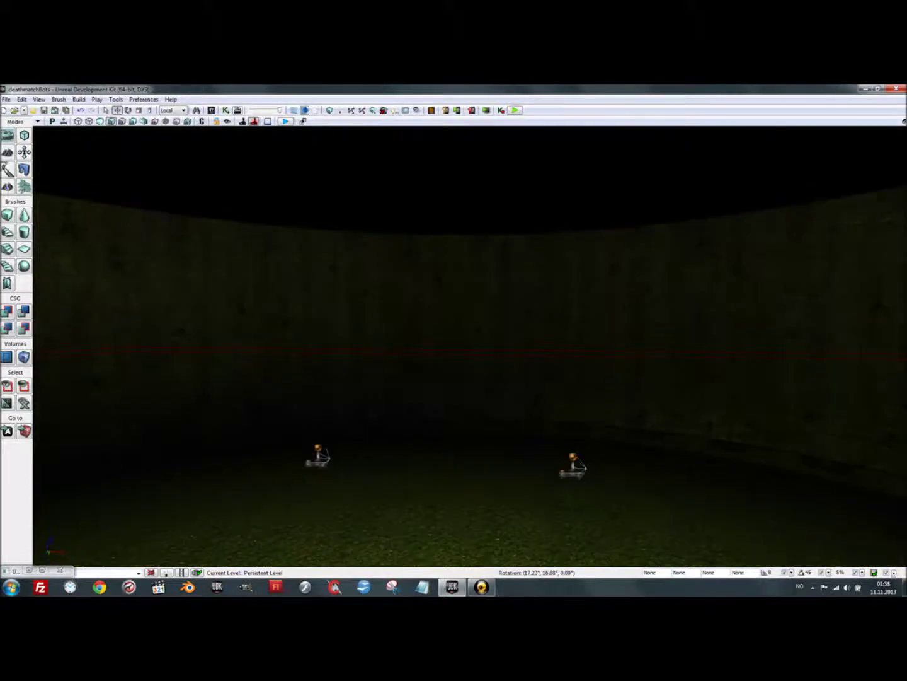
{"action": "right_click_drag", "start_coordinate": [512, 452], "coordinate": [513, 387]}
- Play-test in the viewport, firing at the bots spawned at level load, then exit with Esc
{"action": "left_click", "coordinate": [284, 120]}
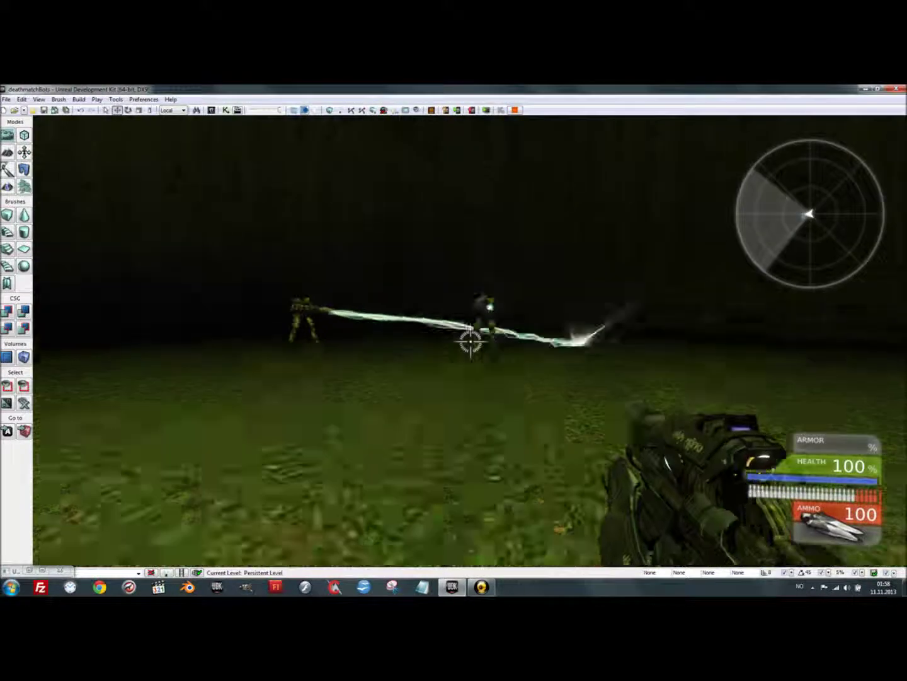
{"action": "left_click", "coordinate": [471, 341]}
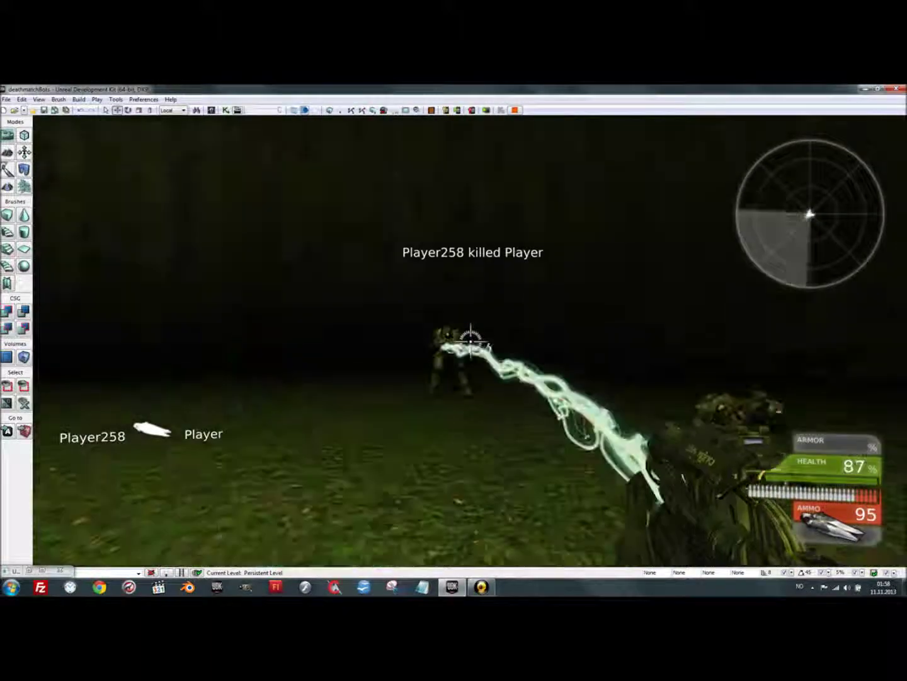
{"action": "left_click", "coordinate": [471, 341]}
{"action": "left_click", "coordinate": [470, 342]}
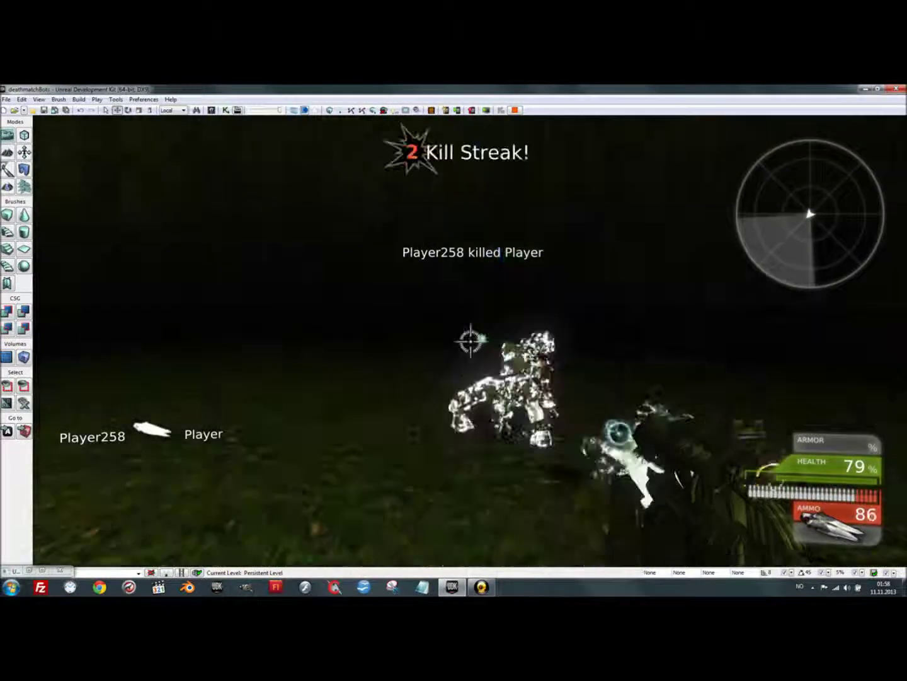
{"action": "left_click", "coordinate": [470, 341]}
{"action": "left_click", "coordinate": [470, 341]}
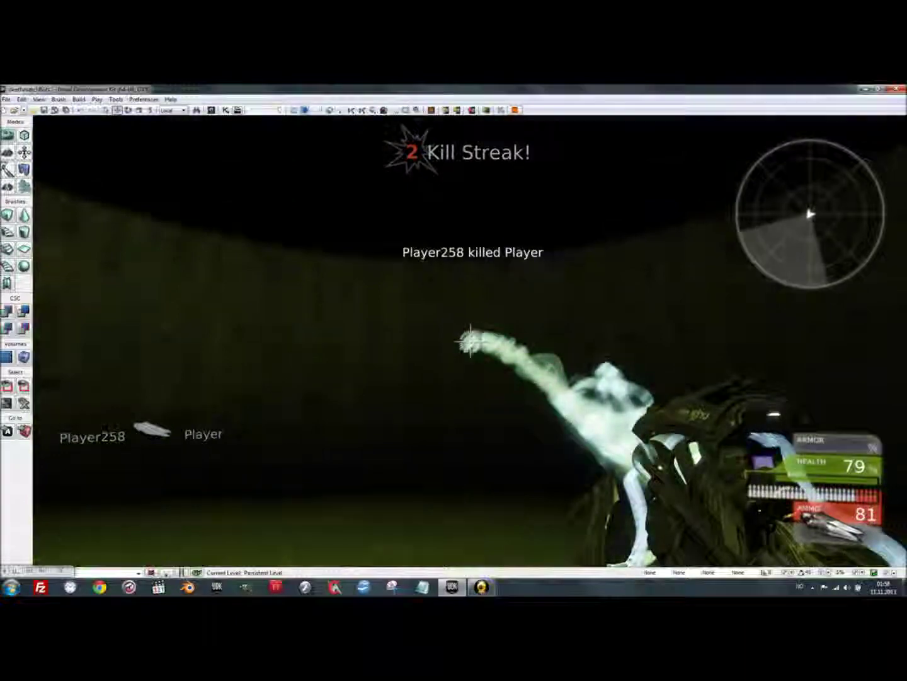
{"action": "left_click", "coordinate": [471, 341]}
{"action": "key", "text": "Escape"}
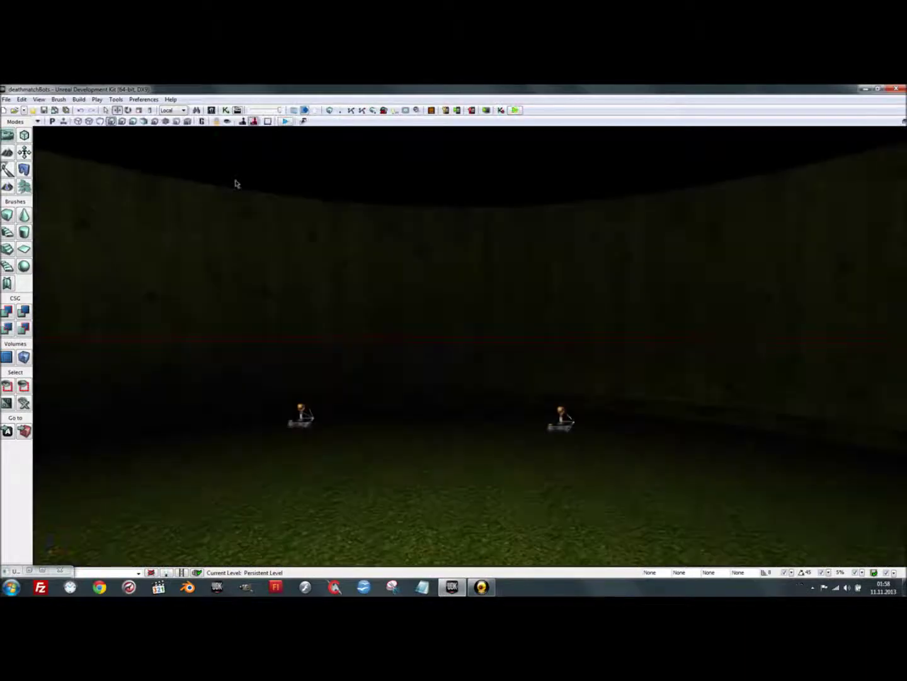
{"action": "left_click", "coordinate": [480, 587]}
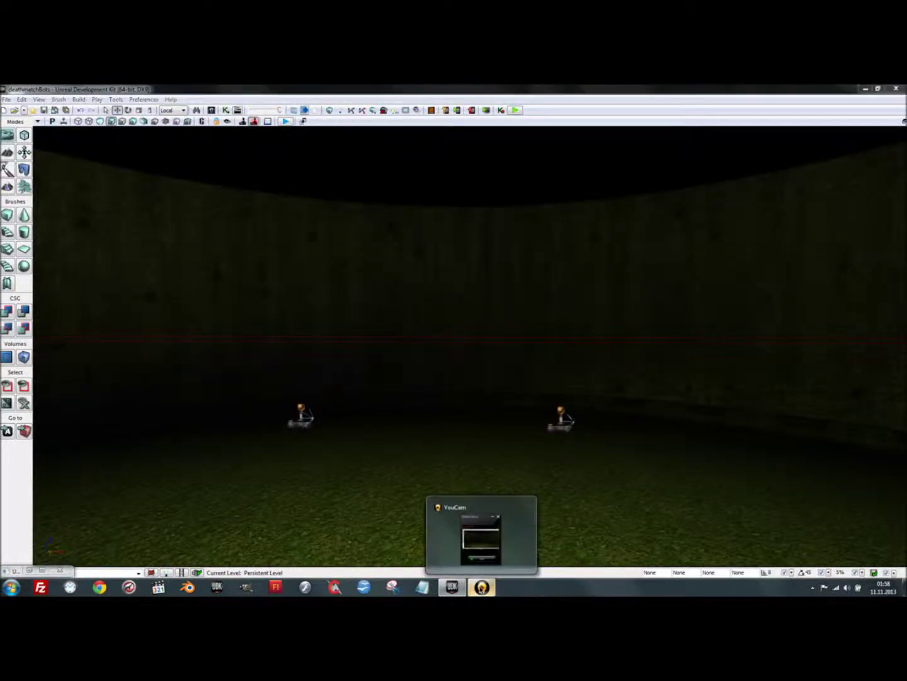